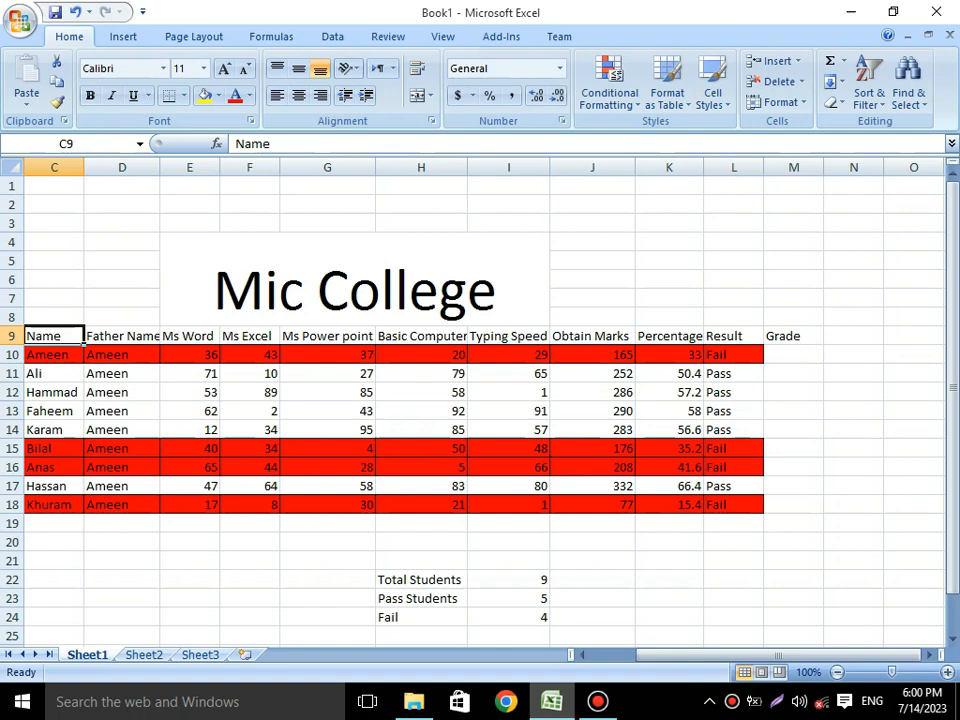
scroll(472, 405, "up", 8)
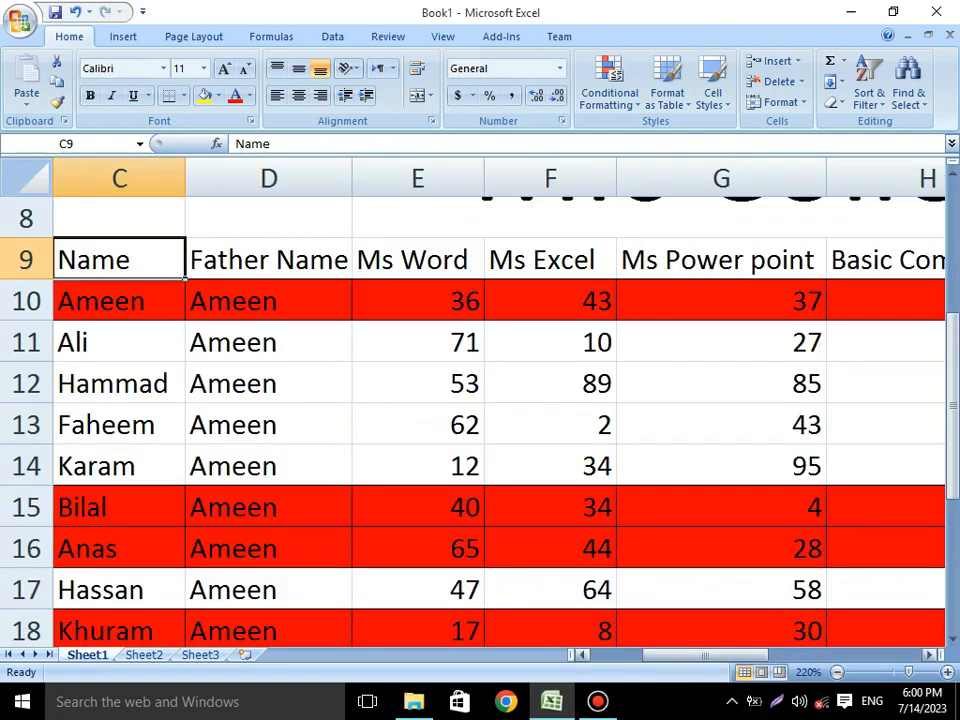
left_click_drag(706, 655, 842, 655)
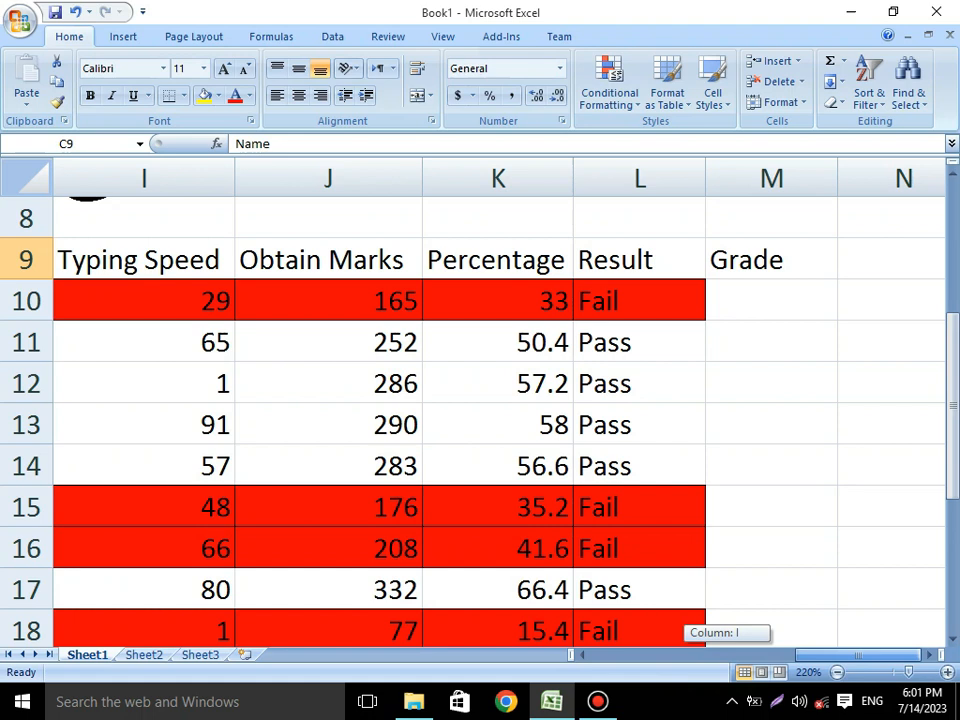
left_click_drag(865, 654, 653, 654)
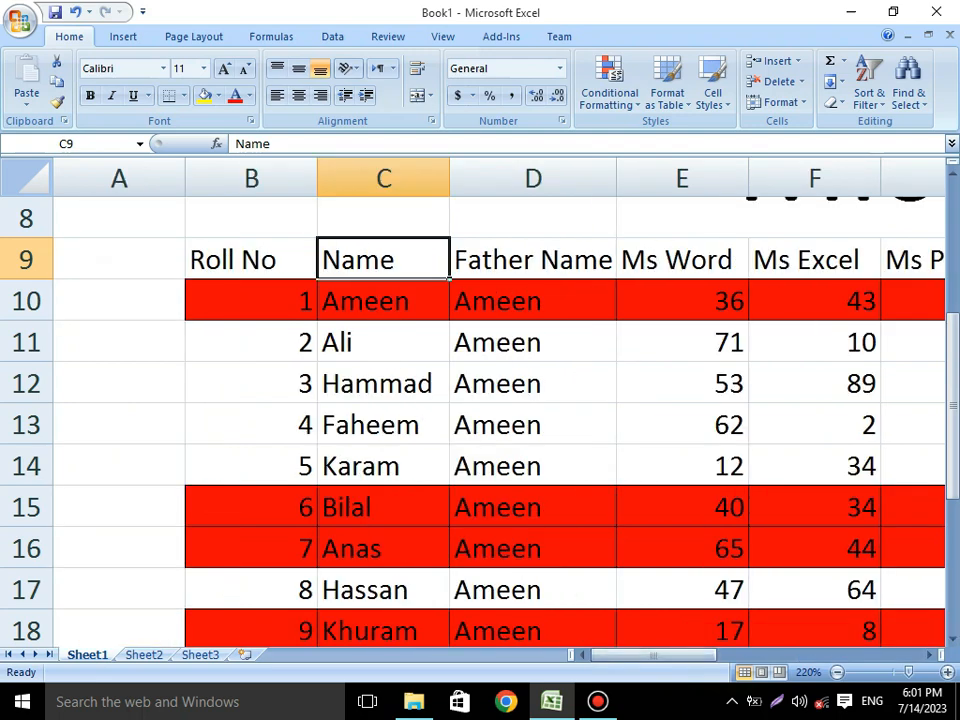
- Open Notepad and write the first grading rule, "marks>90 A", on its own line
key("super")
type("no")
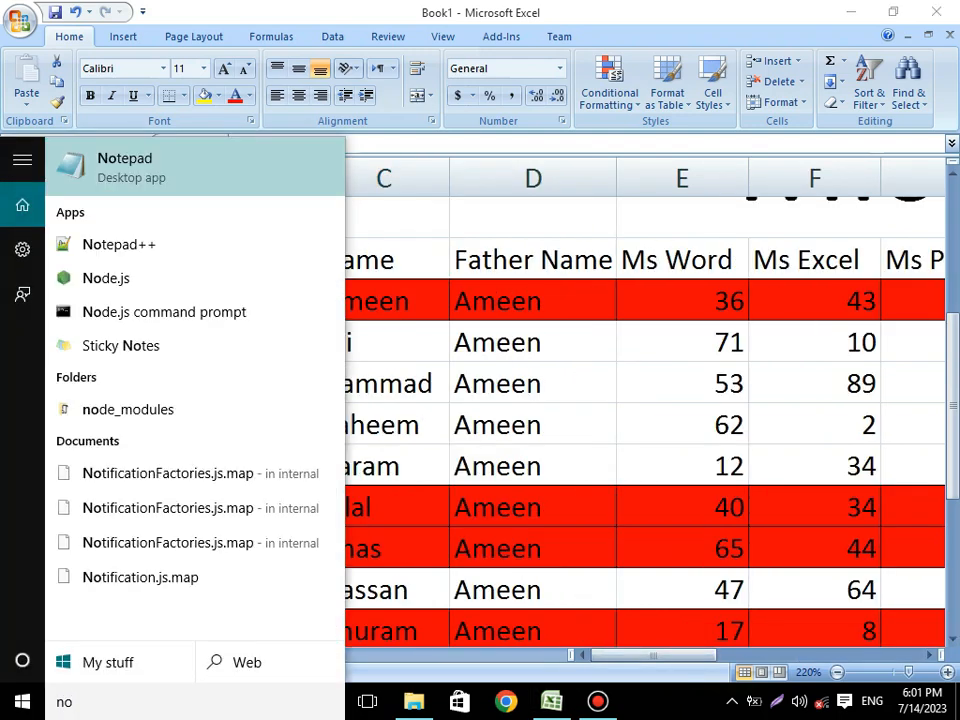
key("Escape")
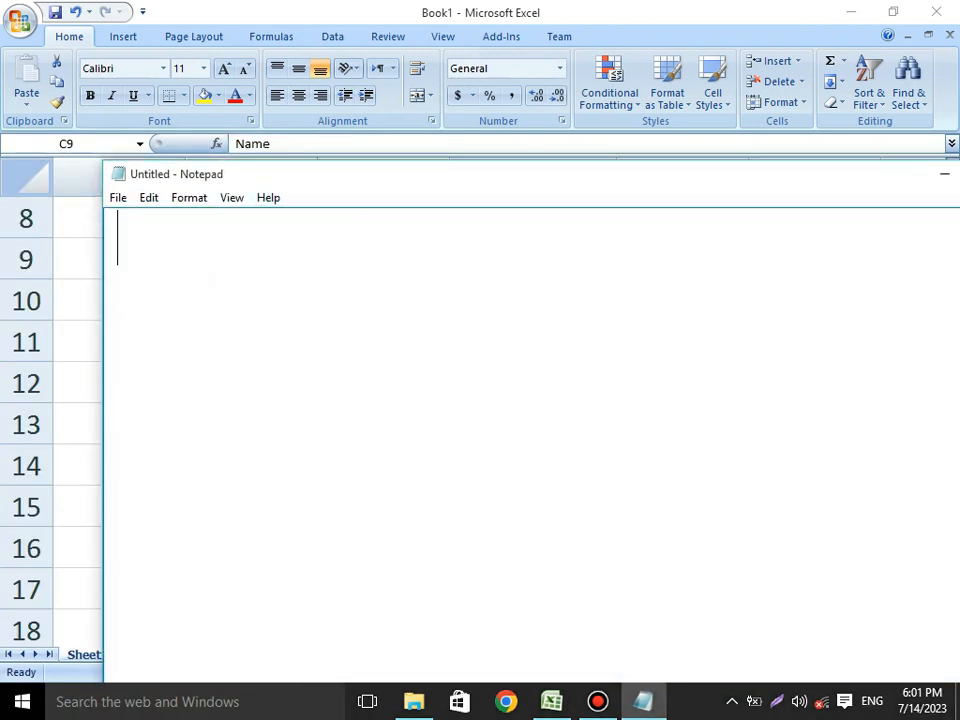
type("marks>")
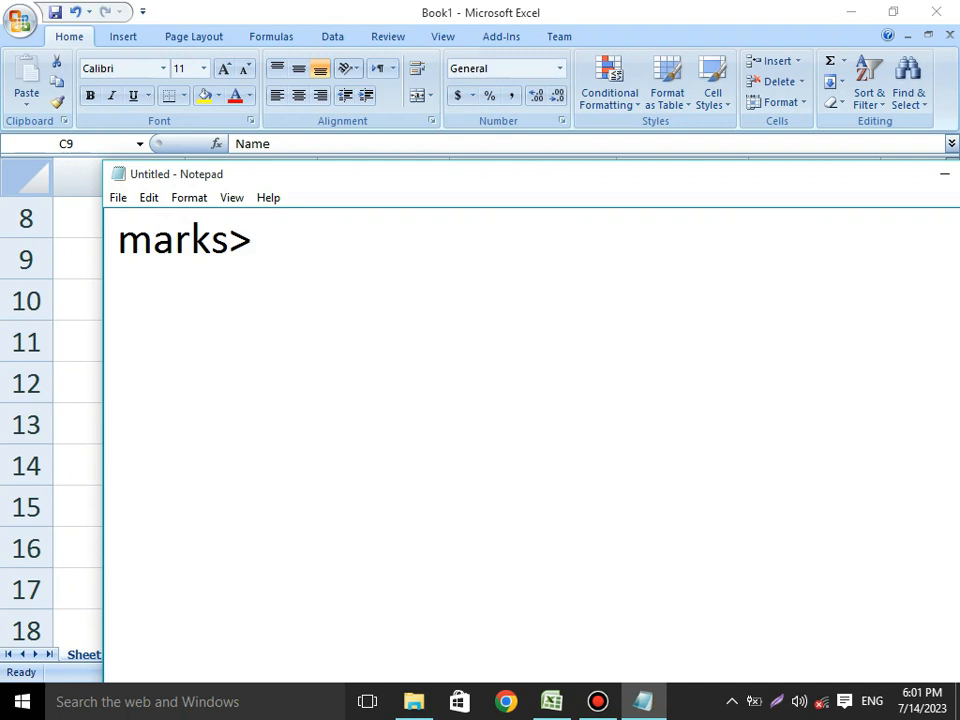
type("90")
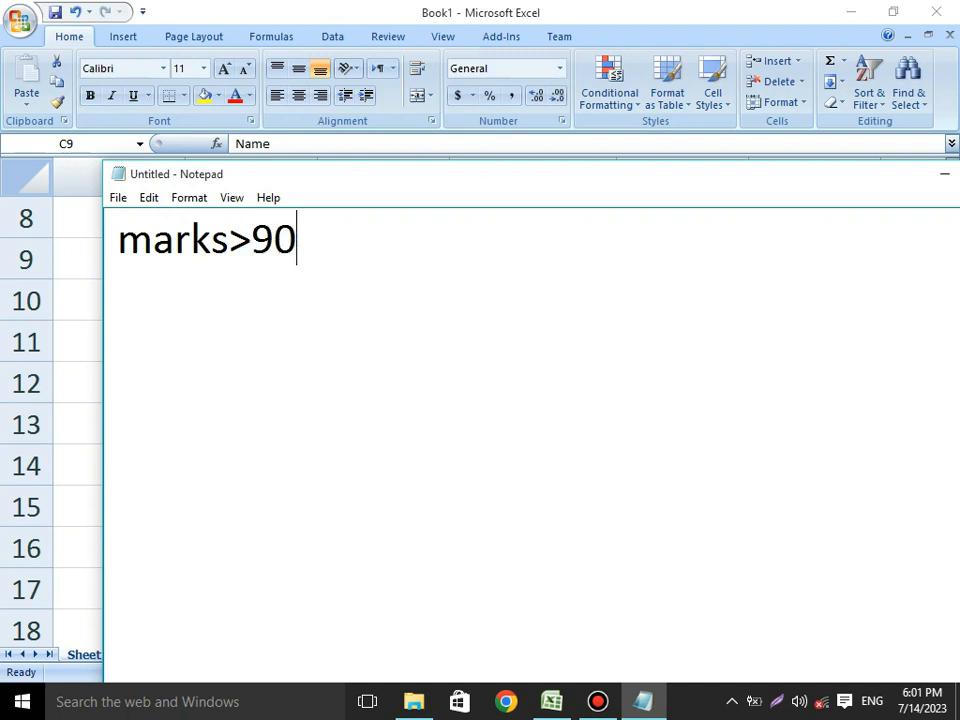
type(" A")
key("Return")
- Add the second and third grading rules on separate lines: "marks >80 B" and "marks > 70 C"
type("marks >")
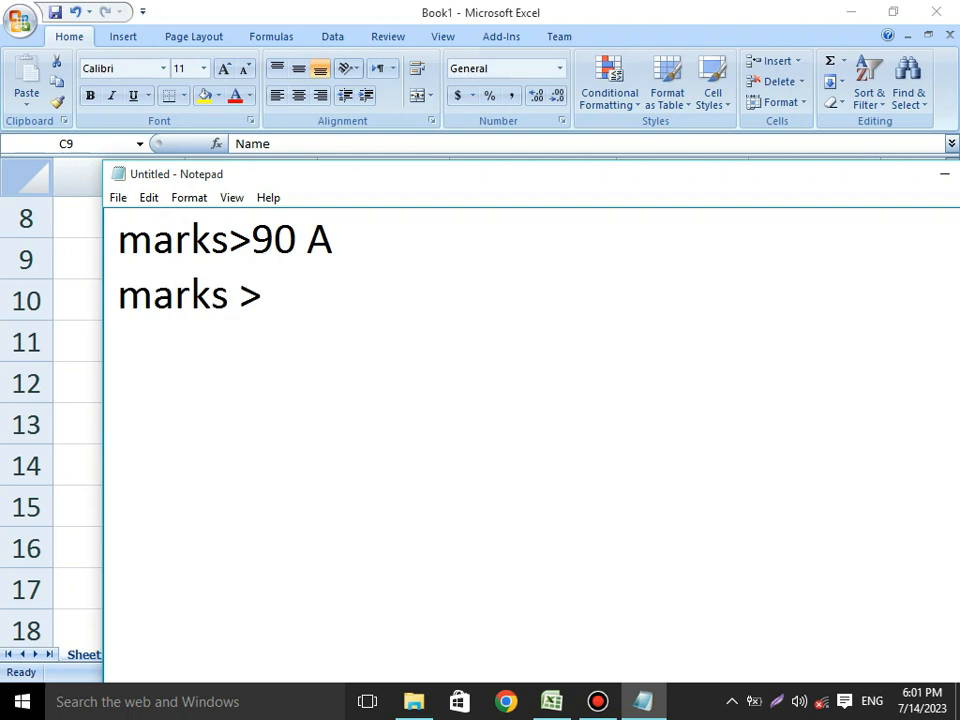
type("80 B")
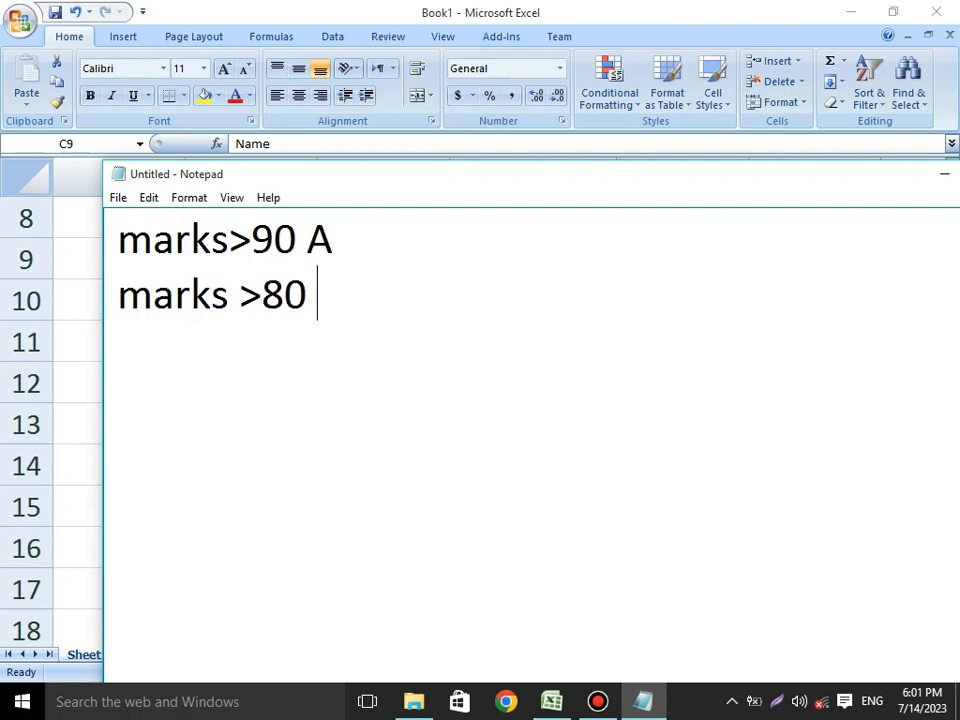
key("Return")
type("marks >")
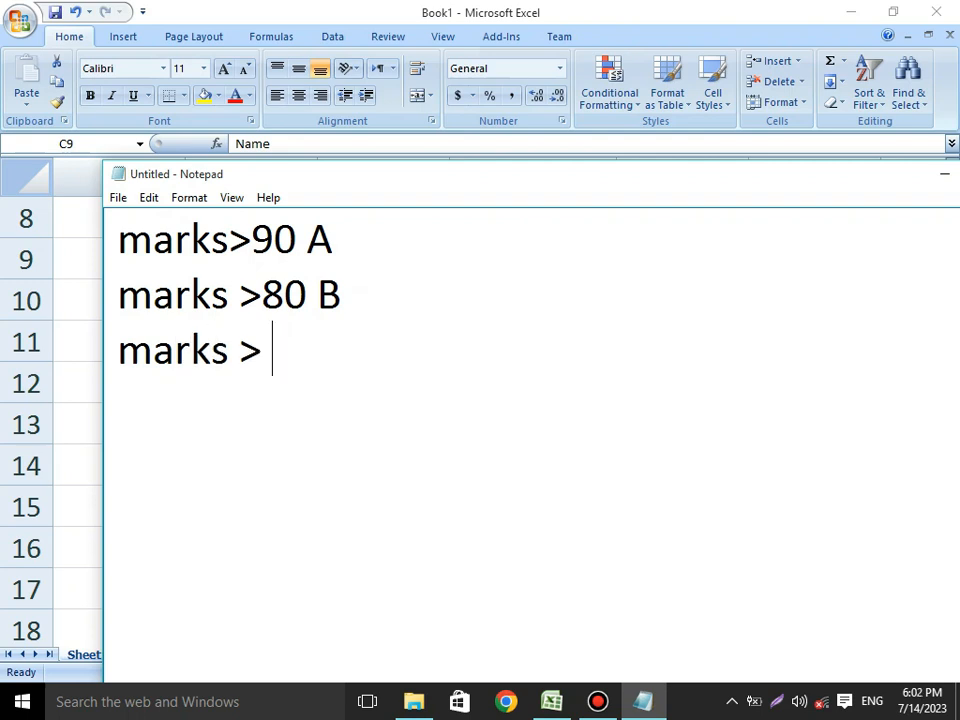
type(" 70")
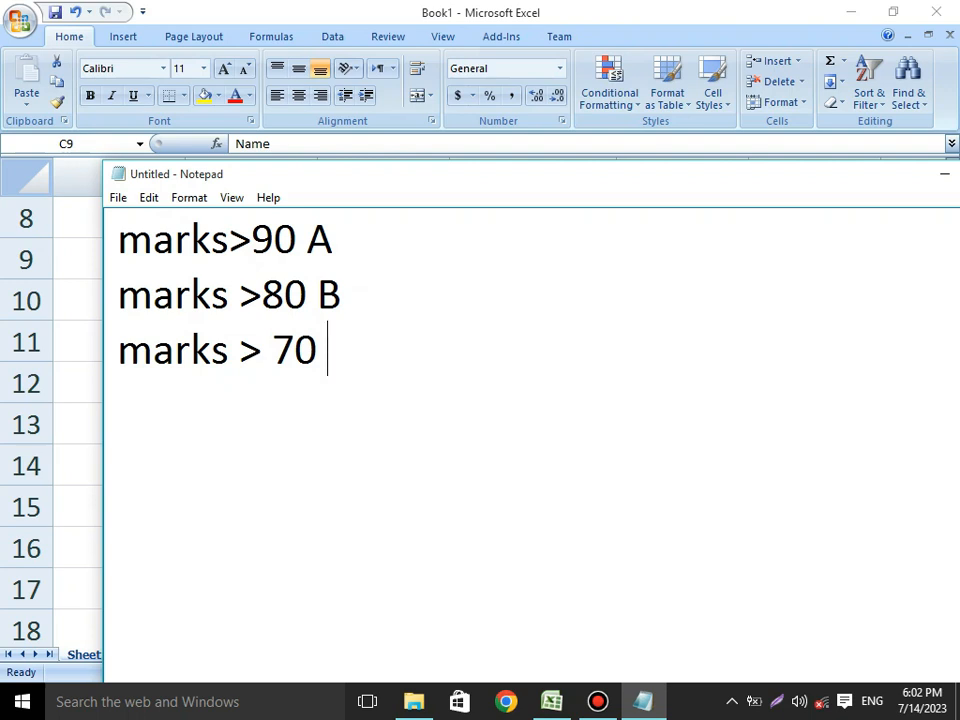
type(" C")
key("Return")
- Add the grading rule "marks > 50 D" and a final line containing only "F"
type("m")
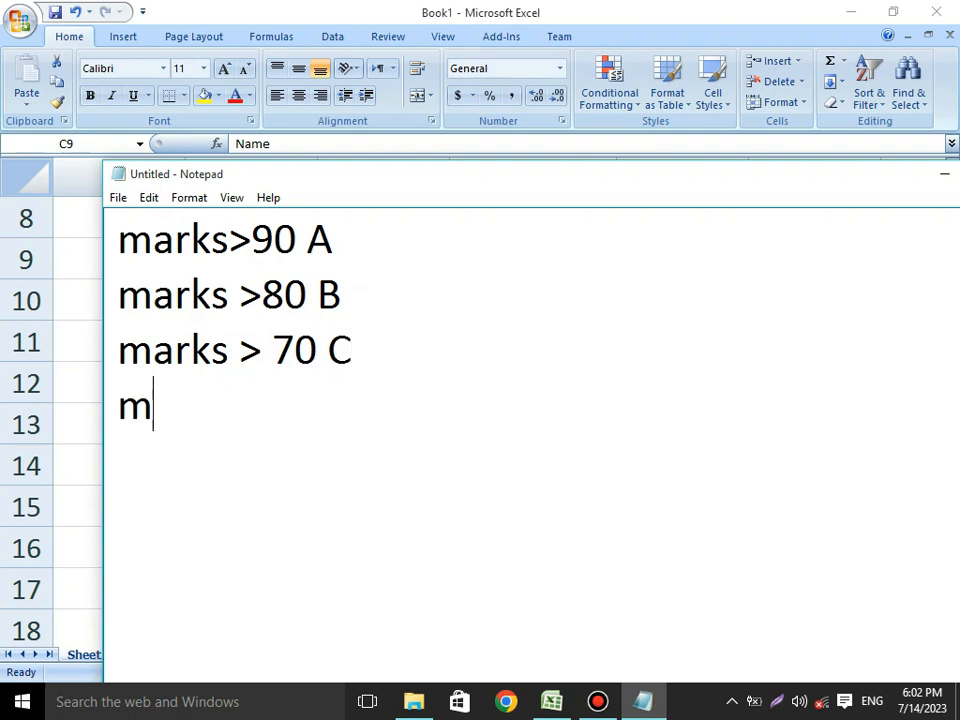
type("arks >")
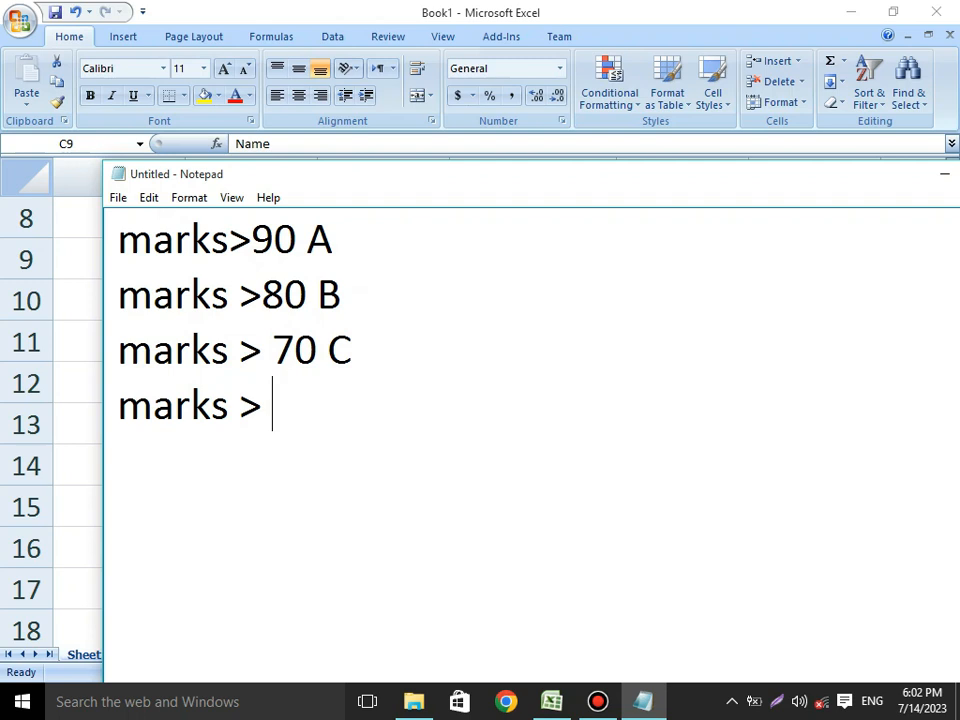
type("50")
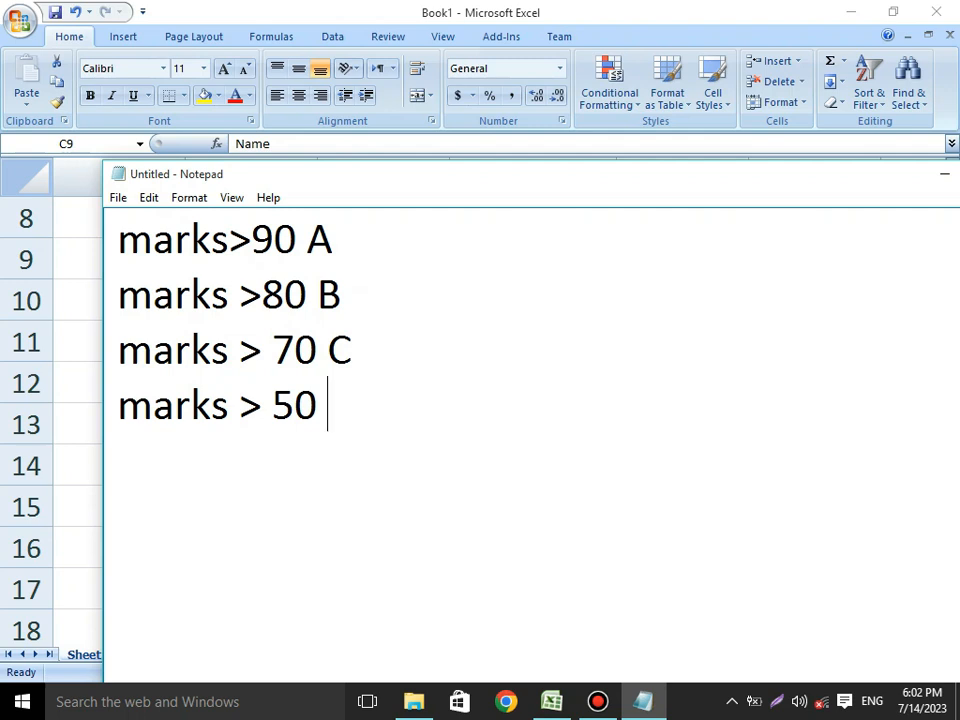
type("D")
key("Return")
type("F")
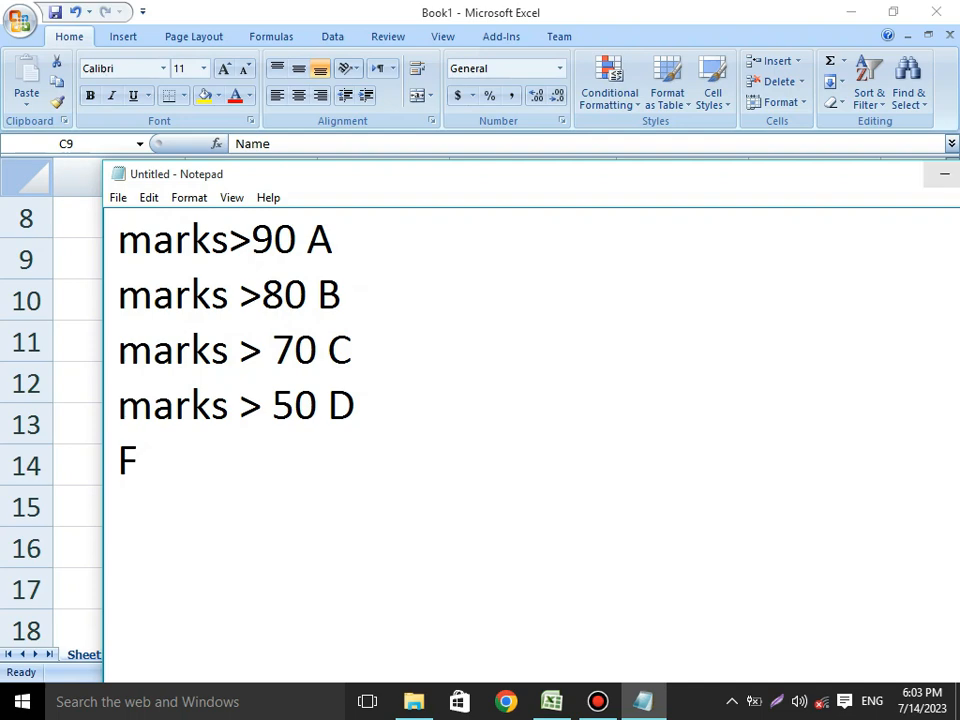
- Return to the Excel workbook and start the Grade formula in M10 with =if(k10>90,"A",
left_click(944, 174)
left_click_drag(653, 655, 835, 655)
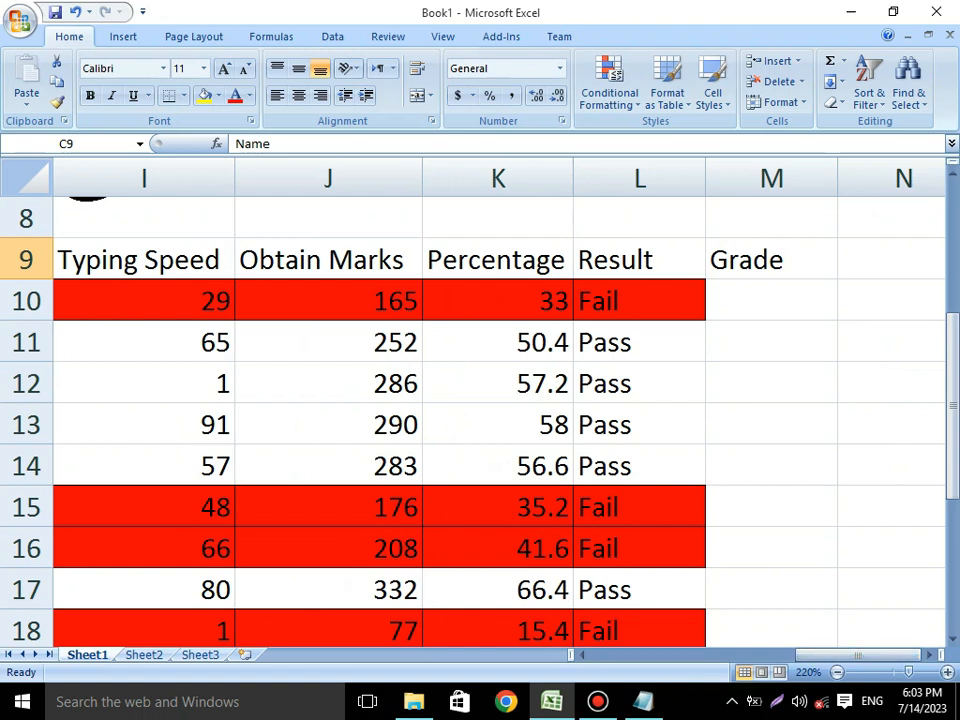
left_click(771, 301)
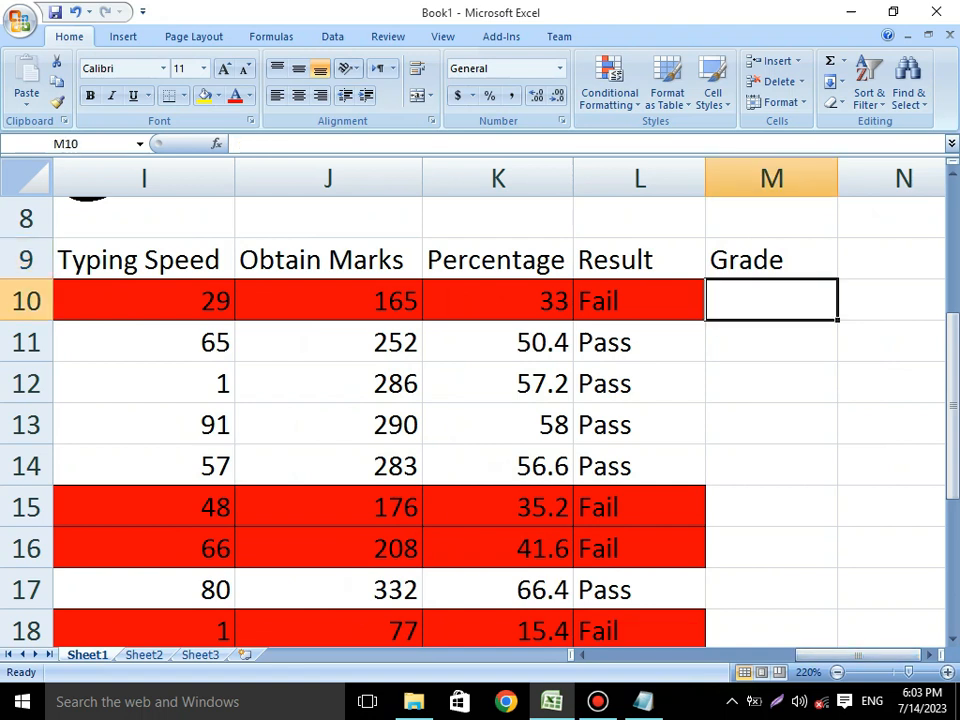
type("=")
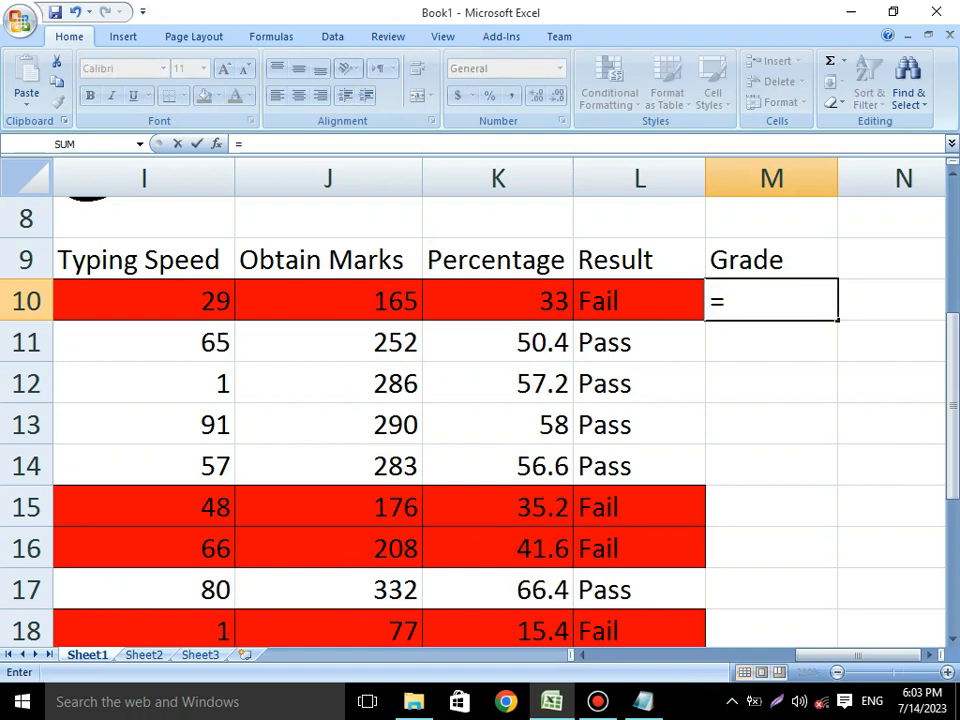
type("if(")
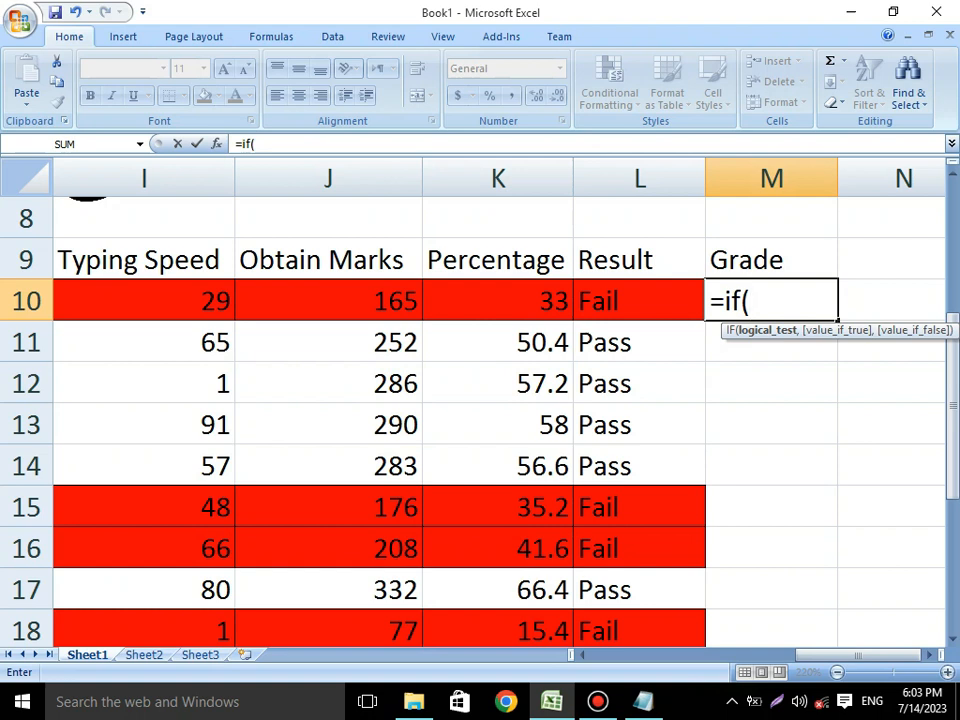
left_click(258, 144)
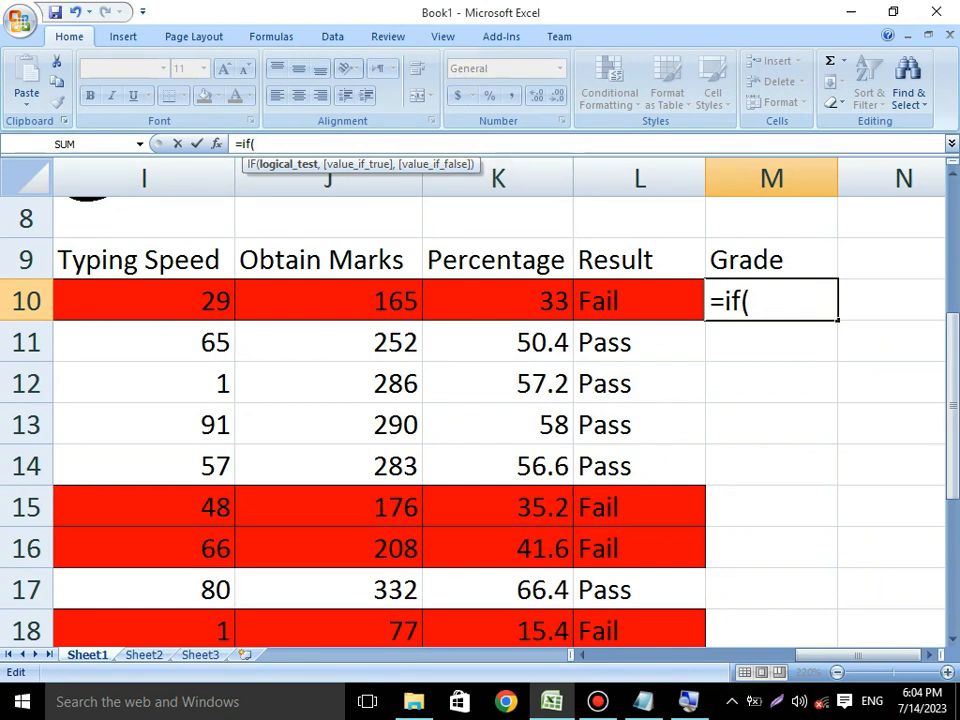
type("k10")
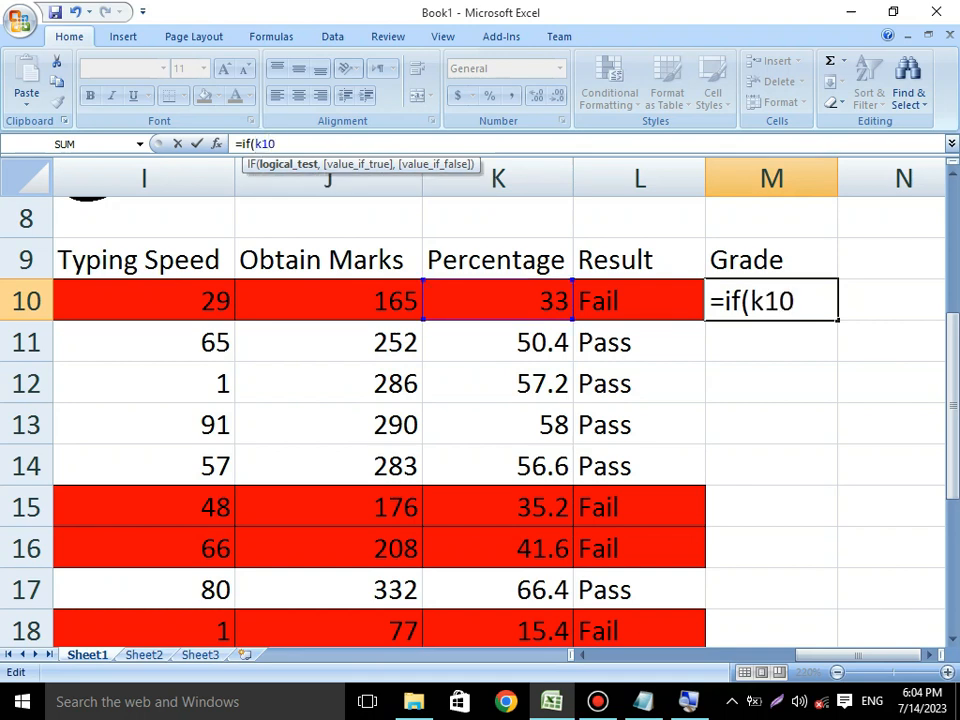
type(">90")
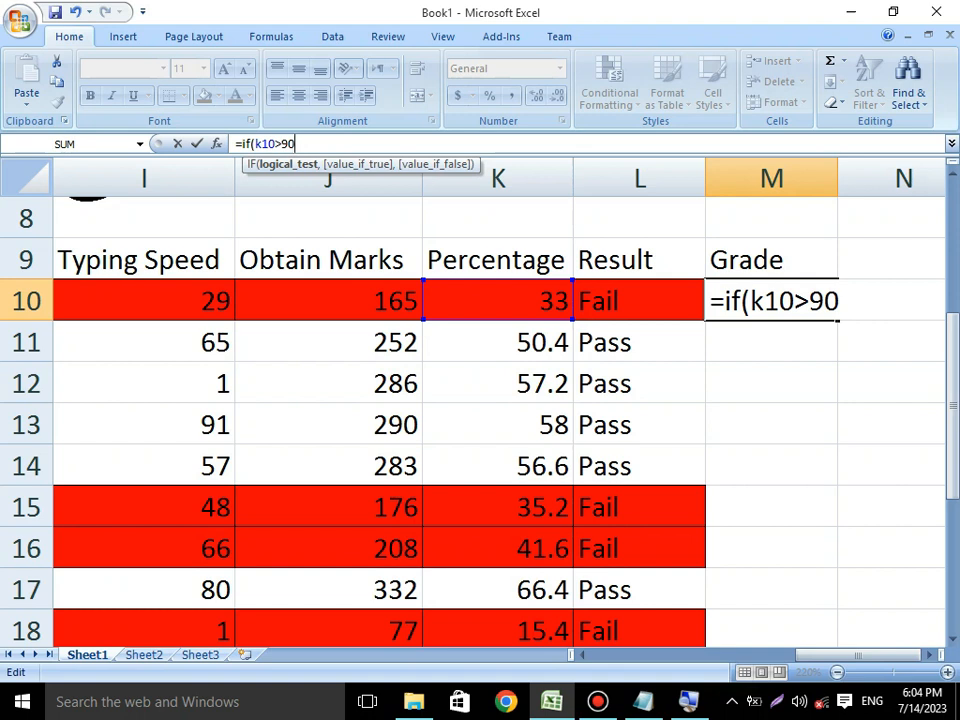
type(",")
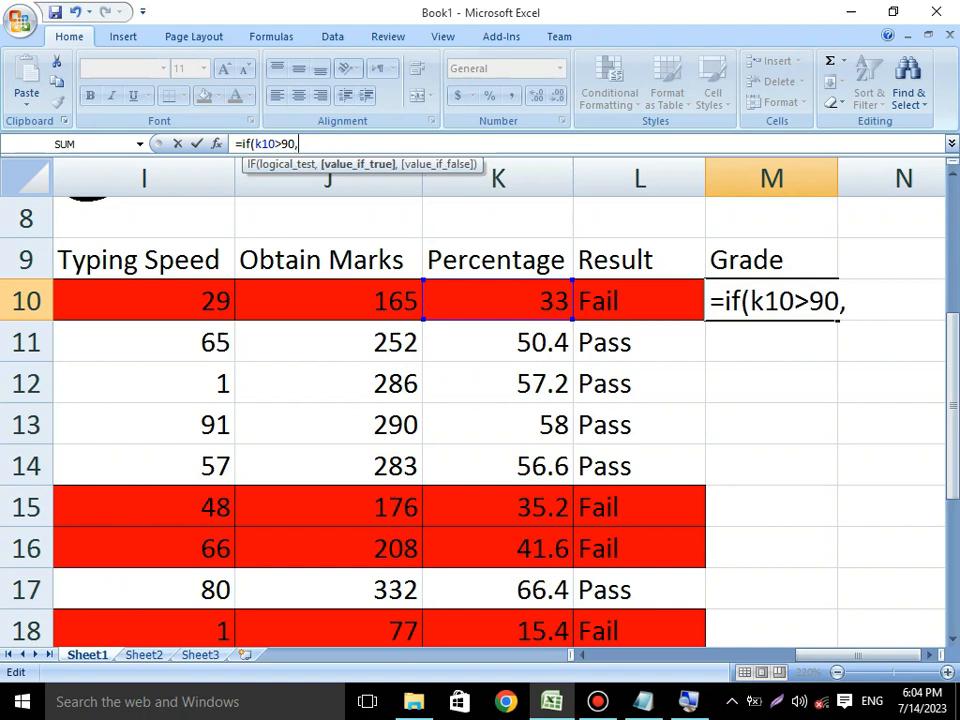
type("\"\"")
key("Left")
type("A\",")
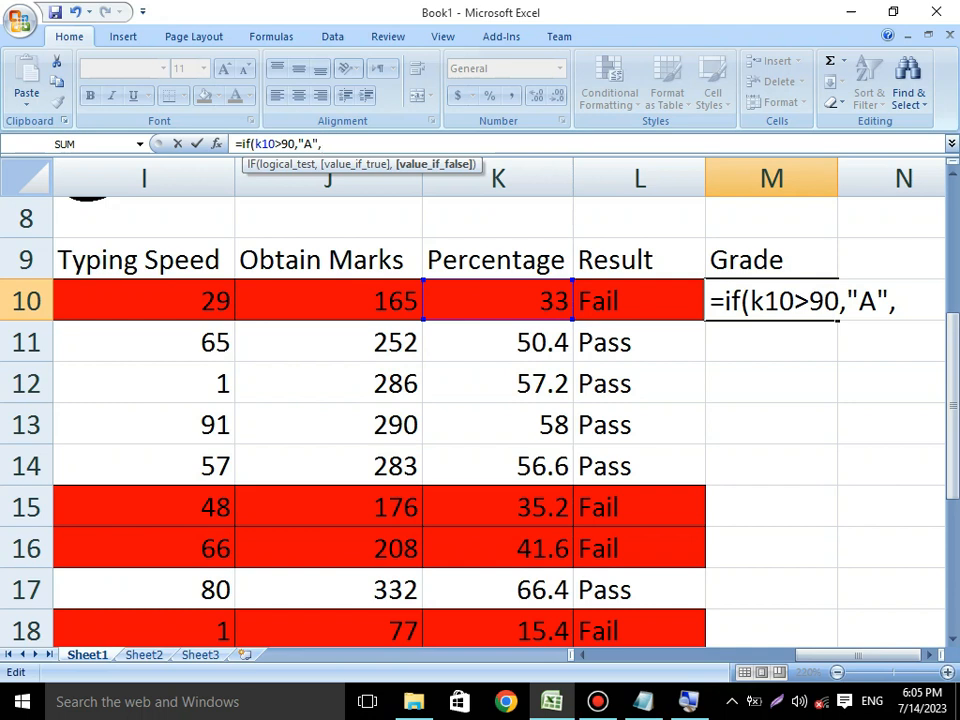
- Continue the M10 formula with a nested IF that returns "B" when k10>80
type("if(")
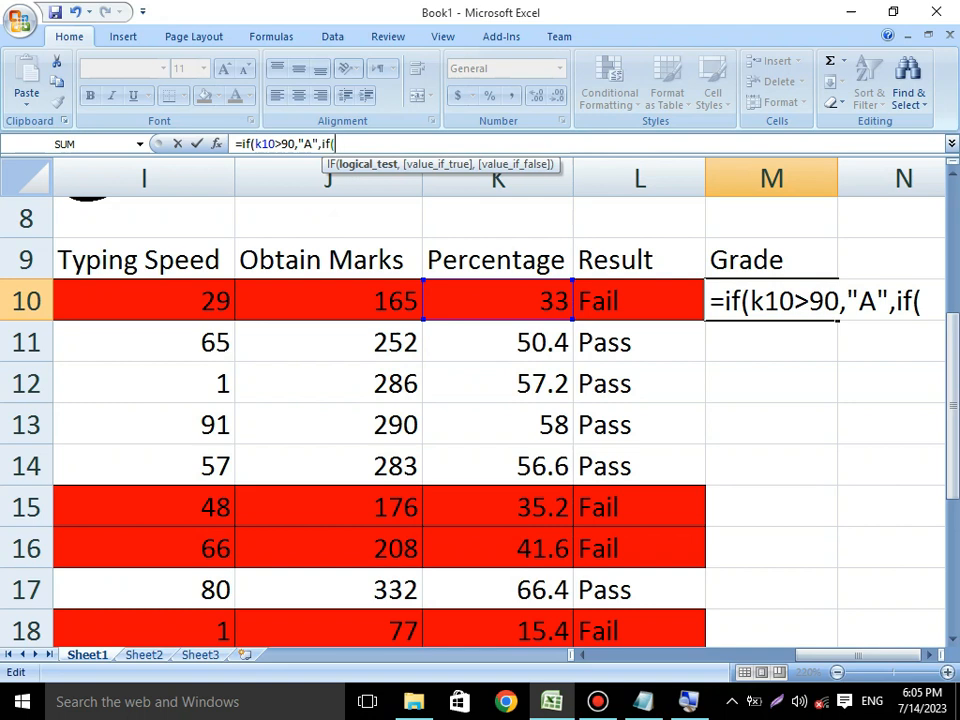
type("k10")
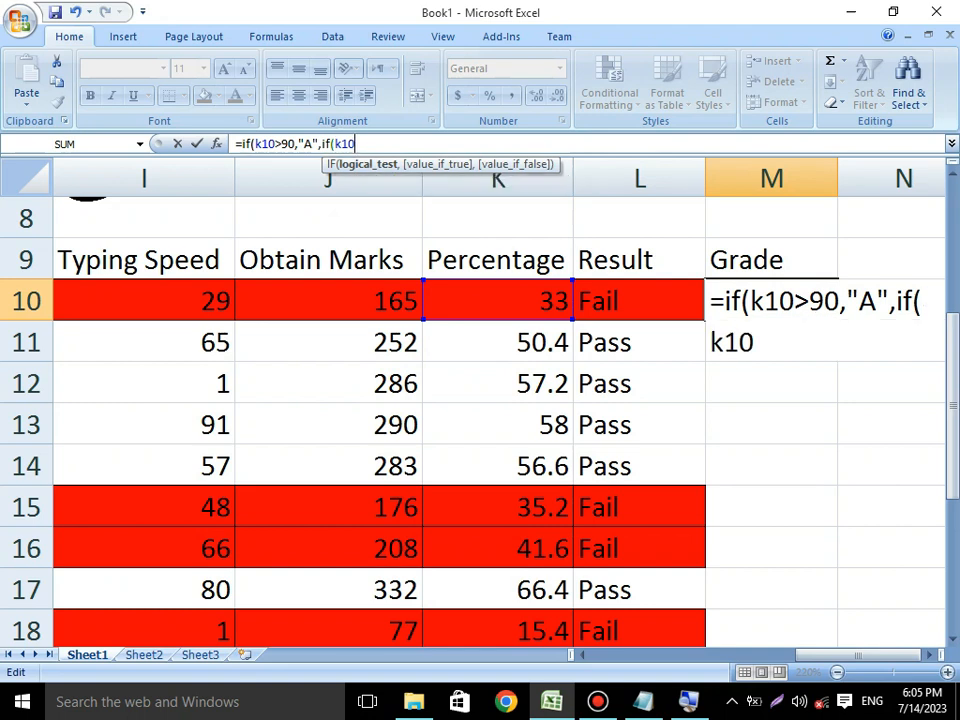
type(">80")
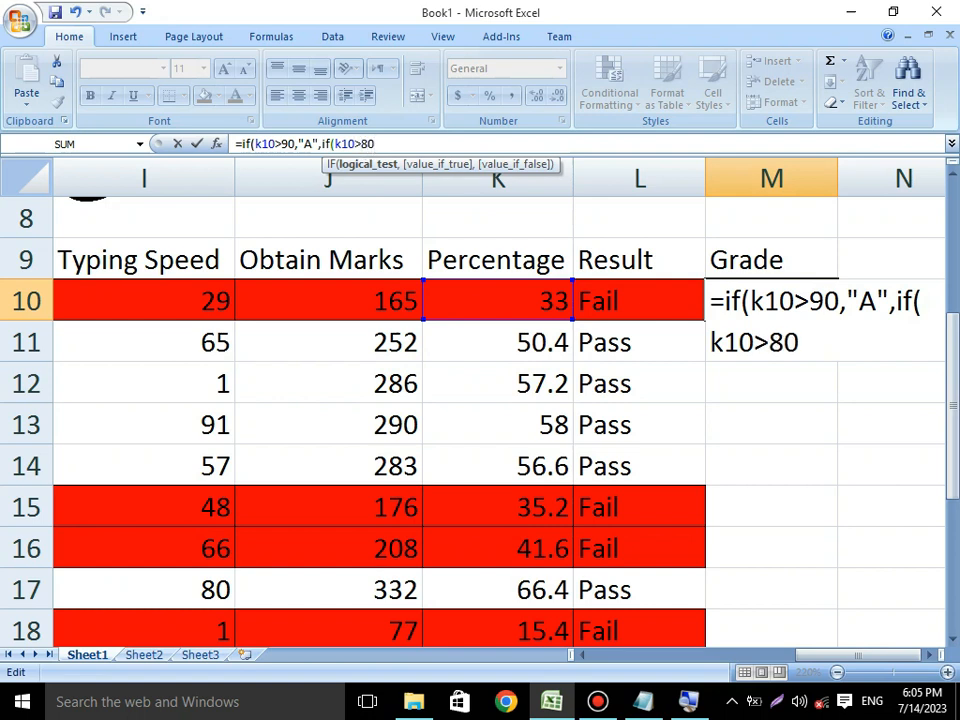
type(",")
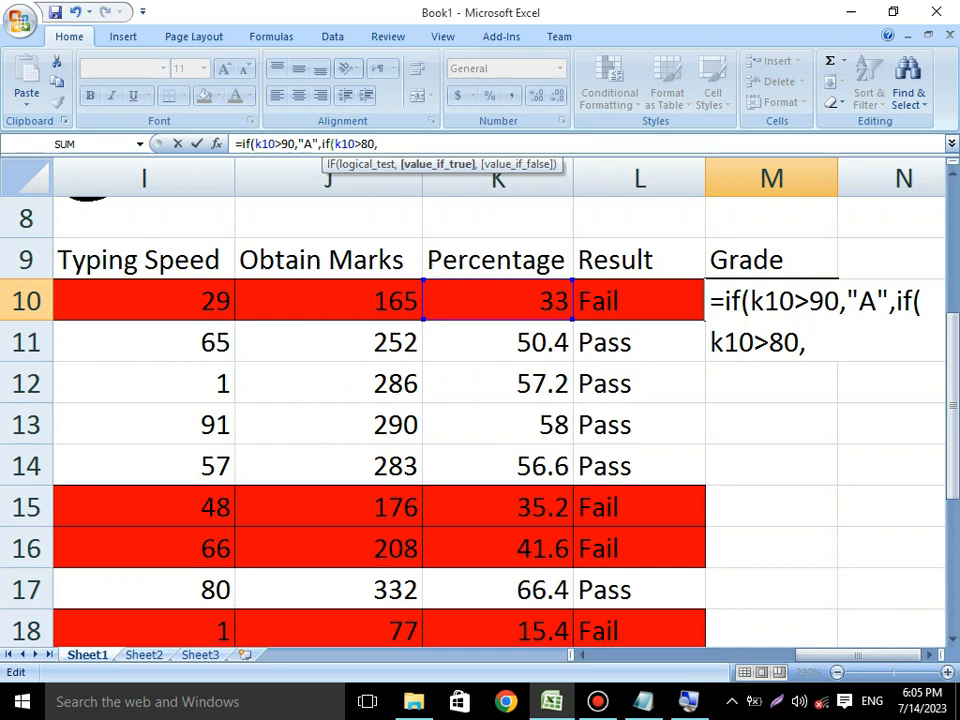
type("\"\"B,")
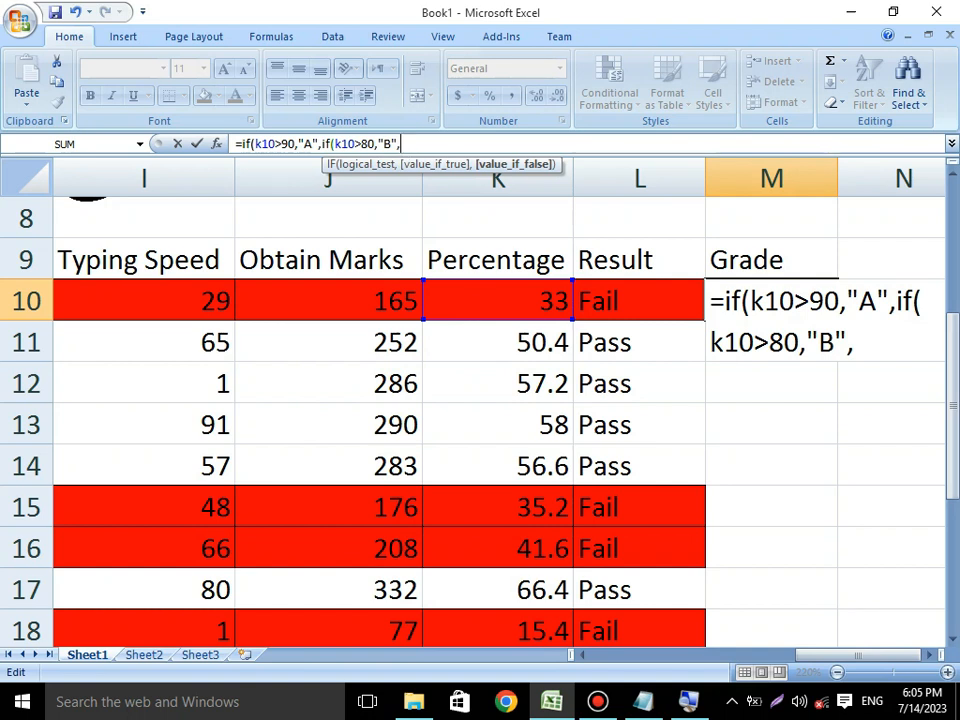
- Continue the M10 formula with a third nested IF that returns "C" when k10>70
type("if")
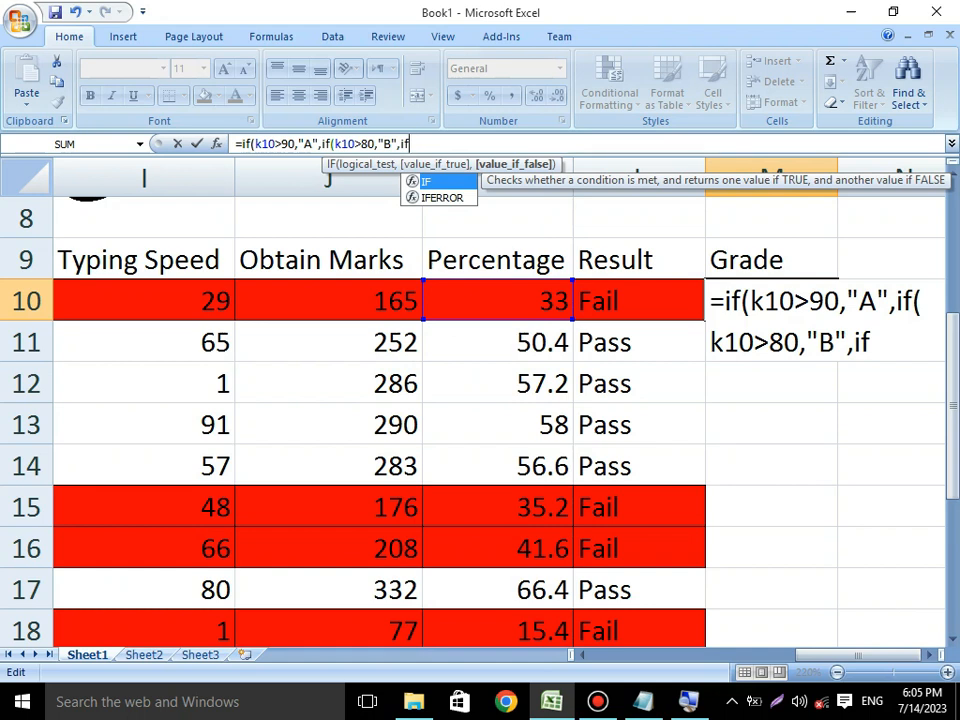
type("(")
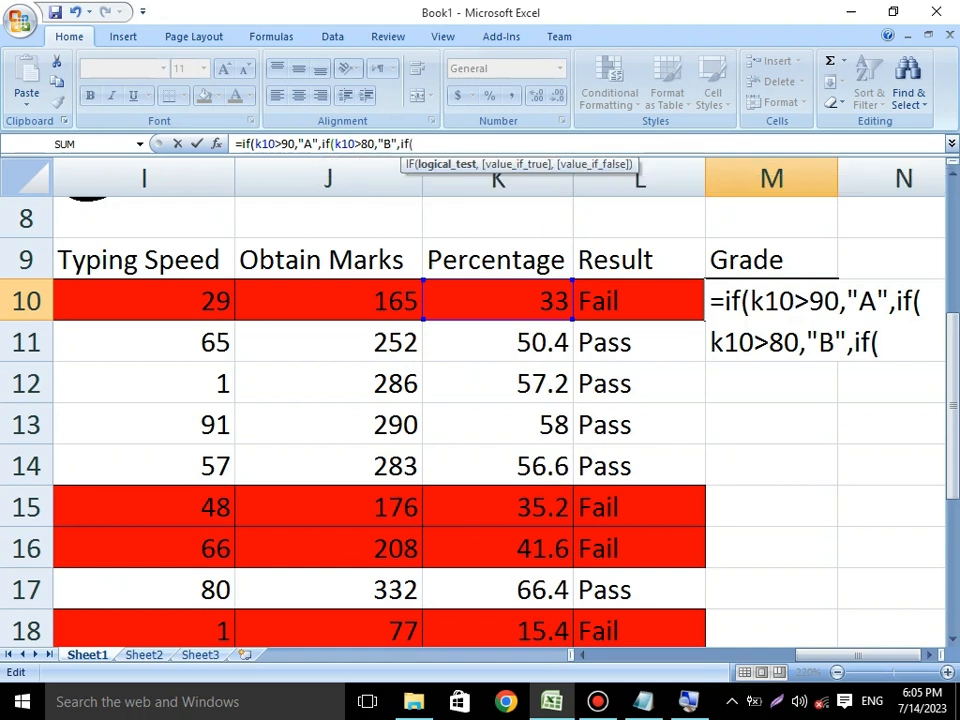
type("k10")
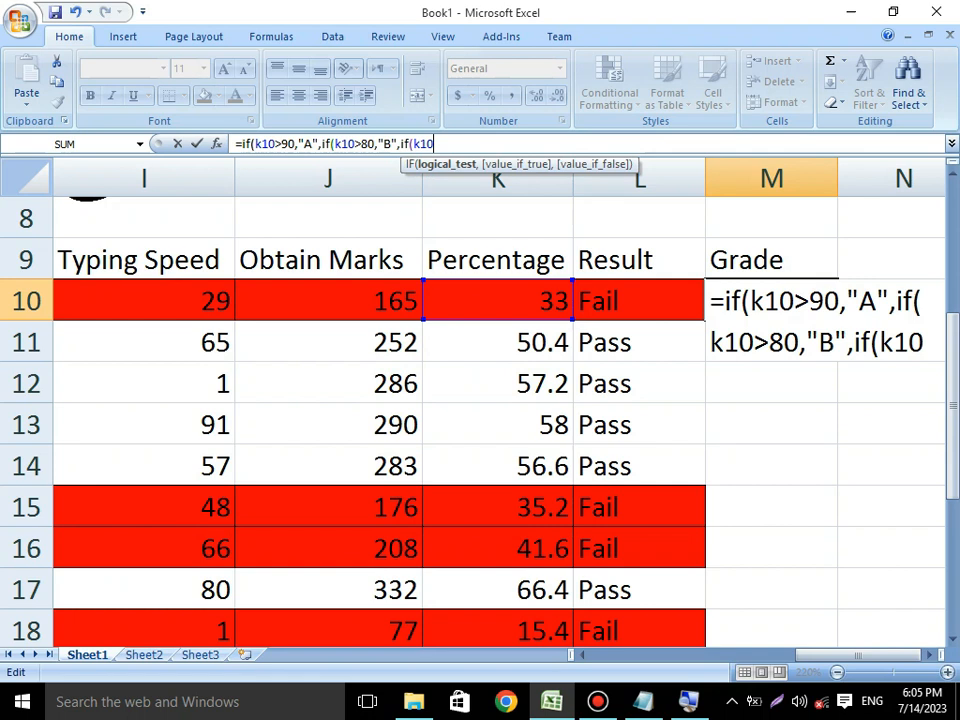
type(">70")
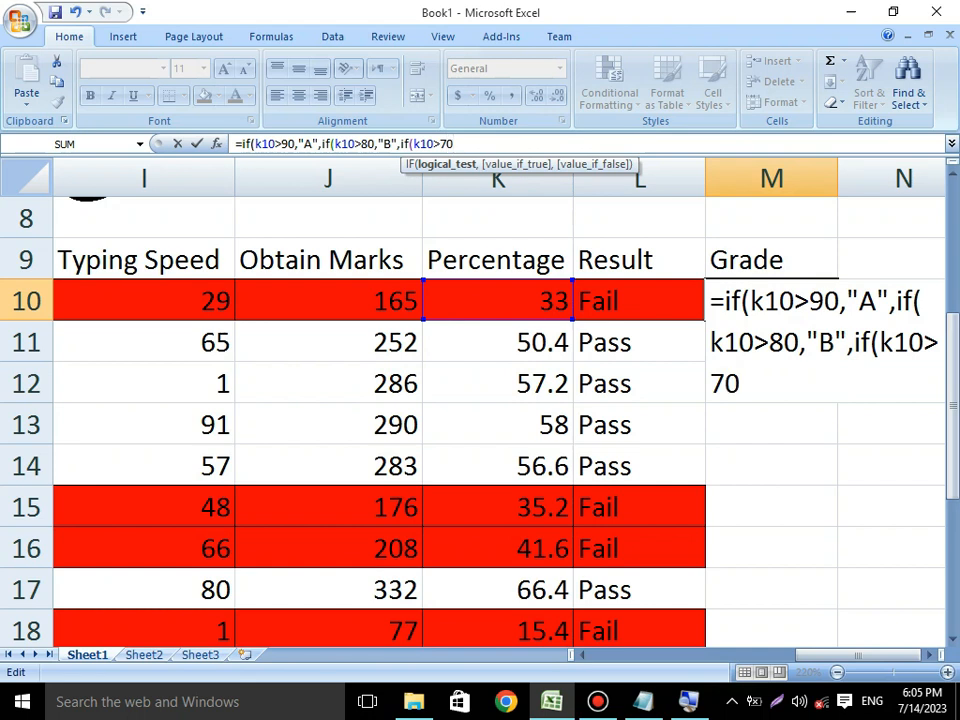
type(",\"\"")
key("Left")
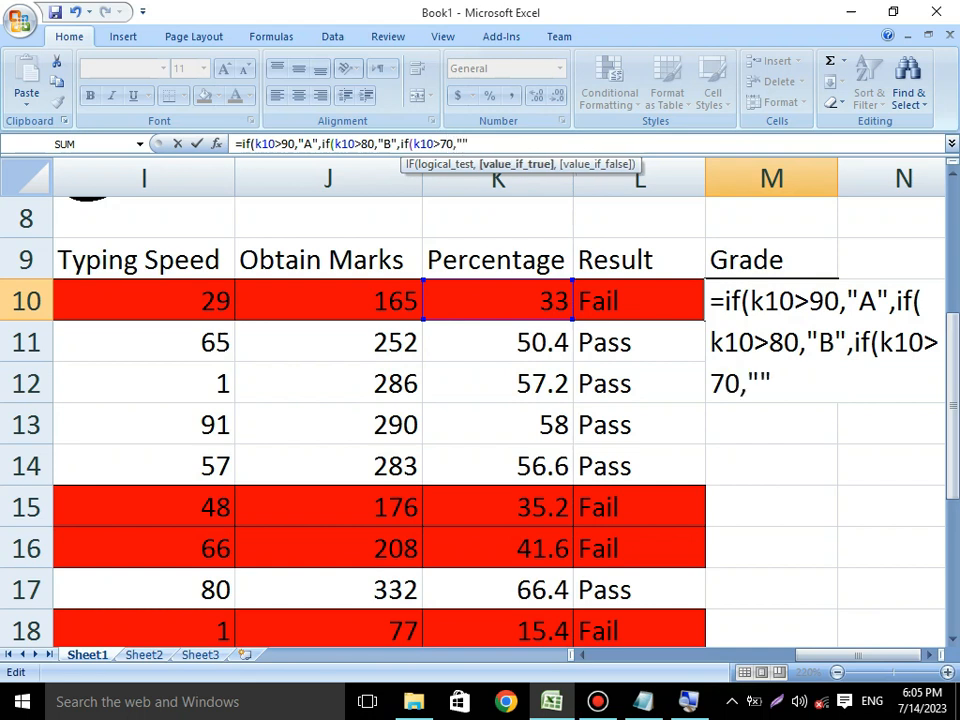
type("C")
key("Right")
- Add a fourth nested IF to the M10 formula that returns "D" when k10>50
type(",if")
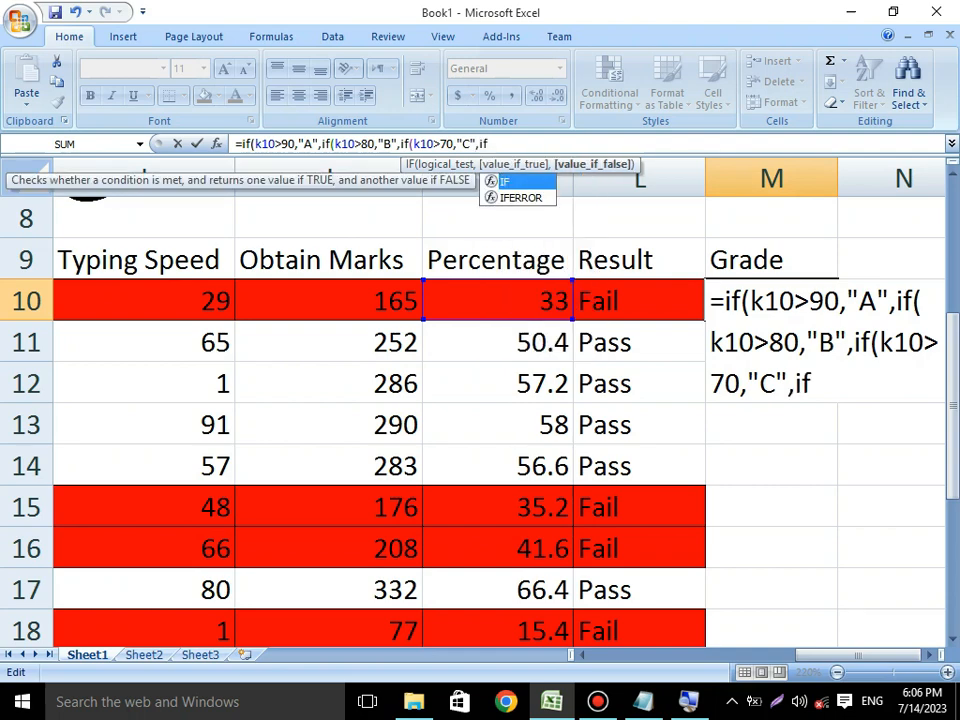
type("(")
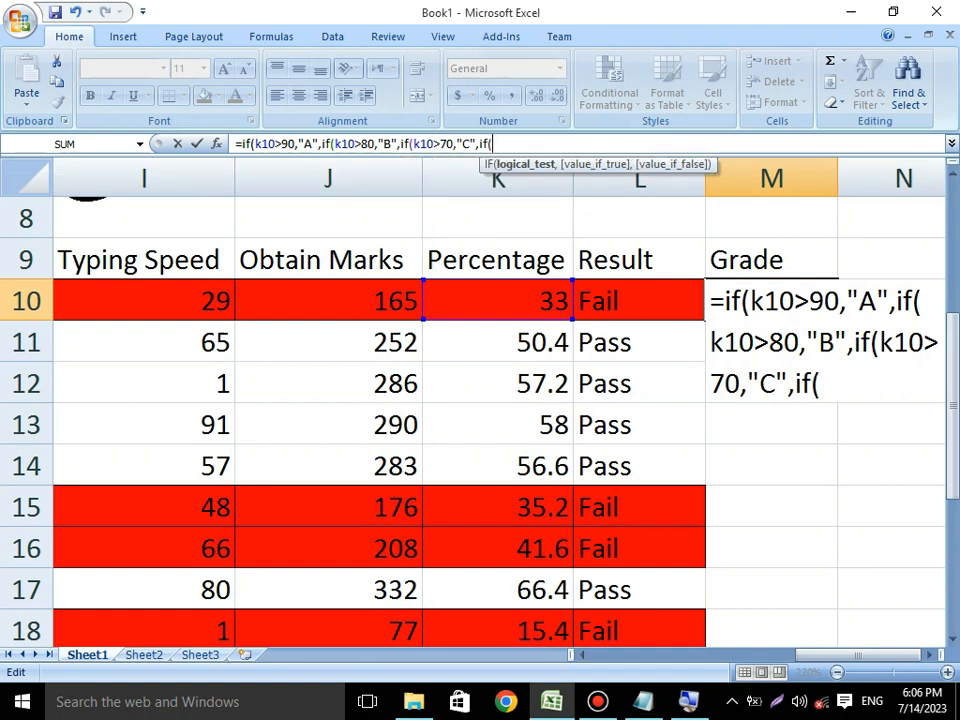
type("k10>")
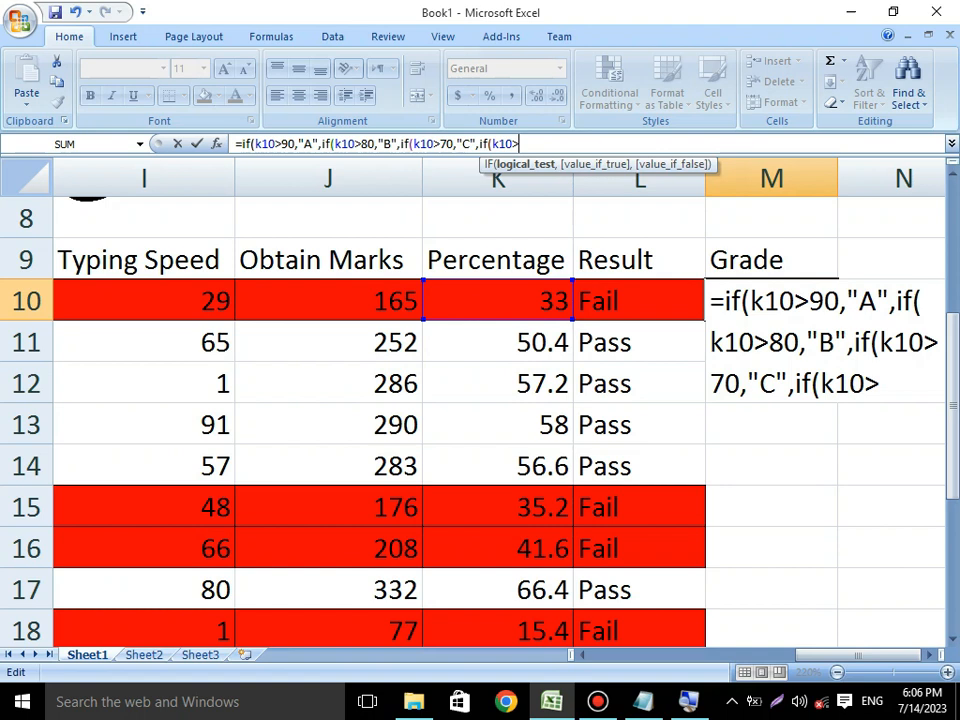
type("50")
type(",\"\"")
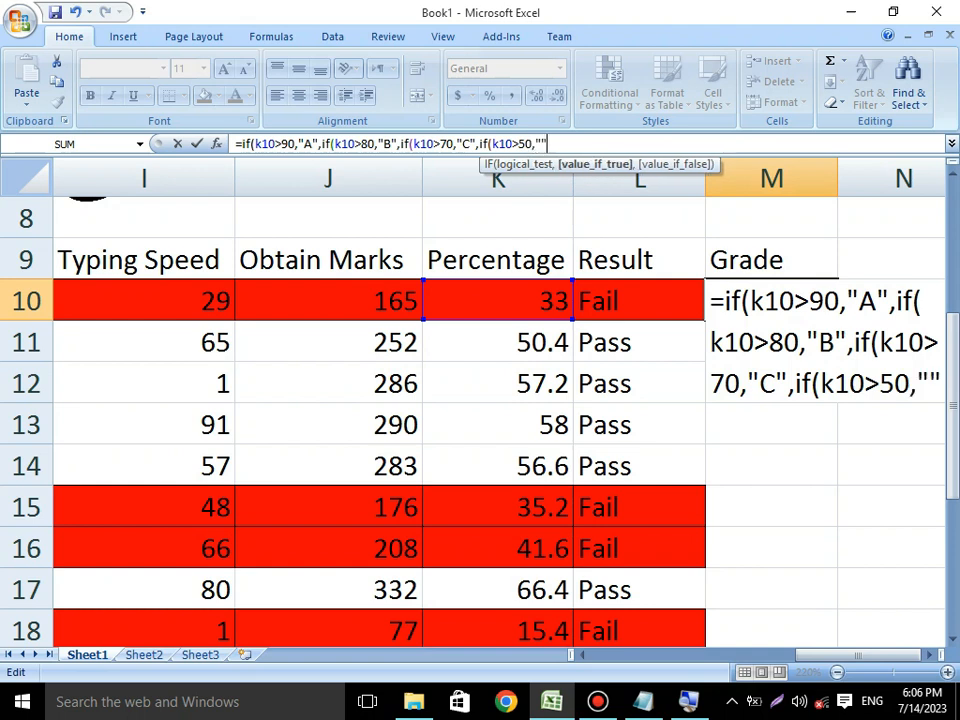
key("BackSpace")
type("D\"")
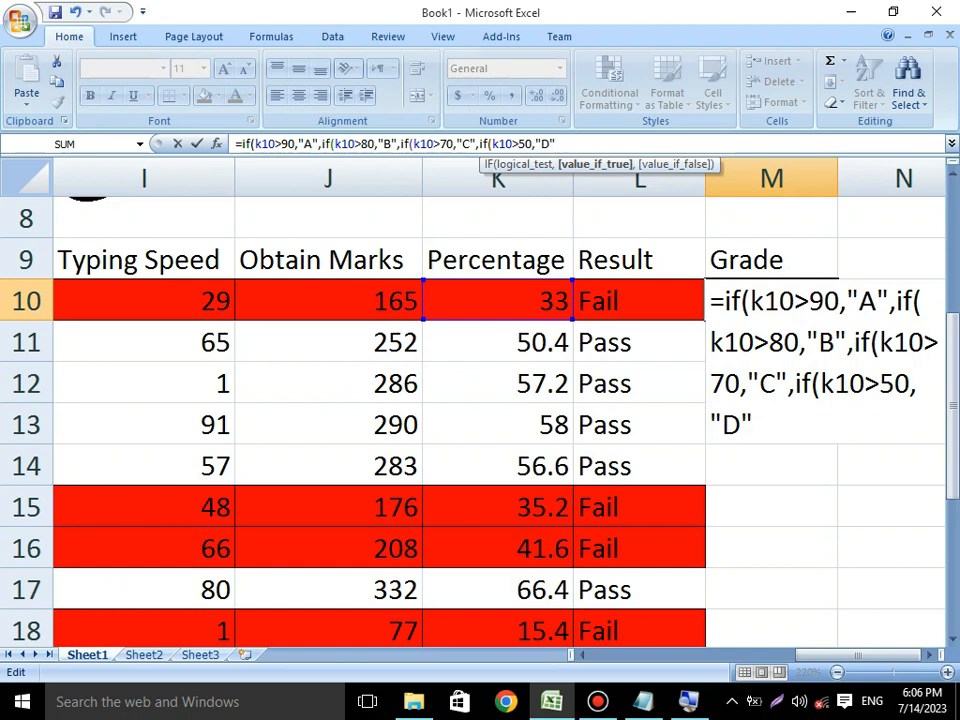
- Finish the M10 formula with "F" as the final false value, close all four parentheses and enter it
type(",")
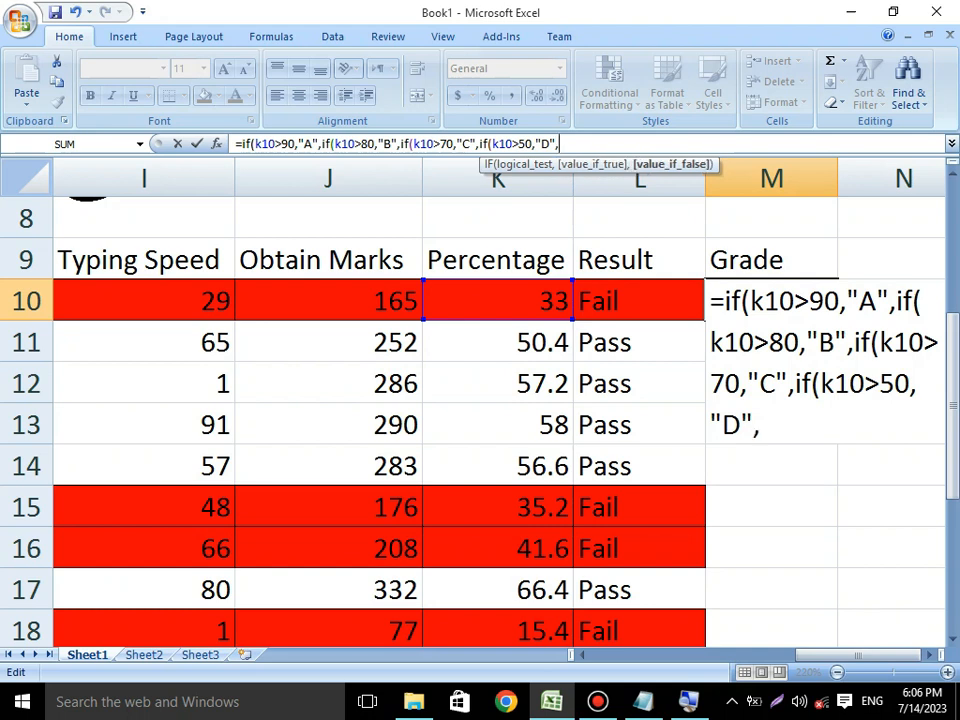
type("\"D\",\"F")
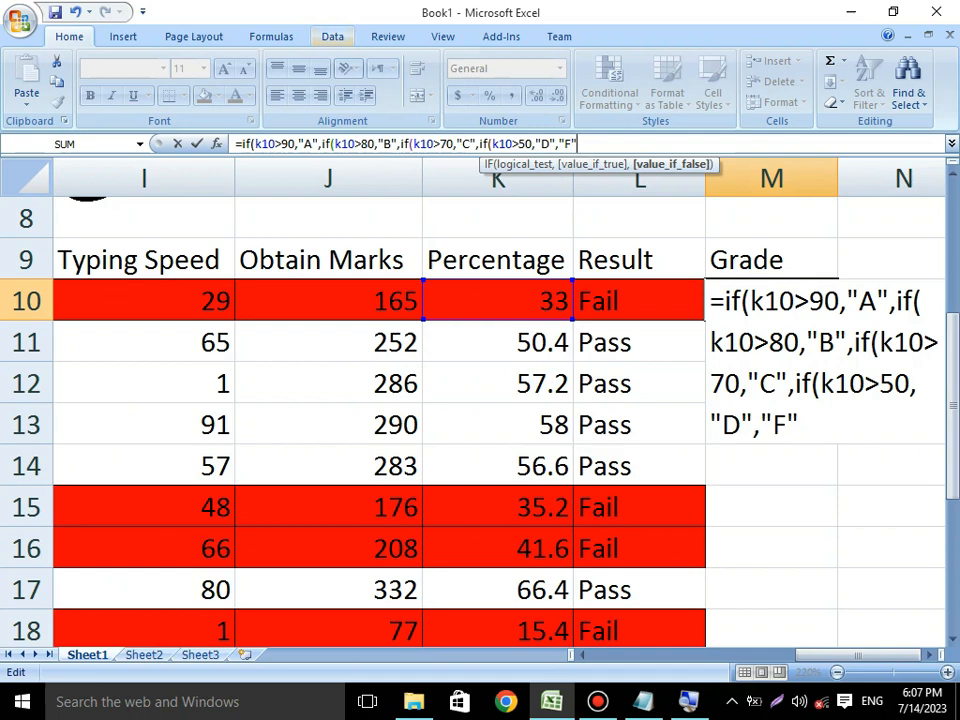
type(")")
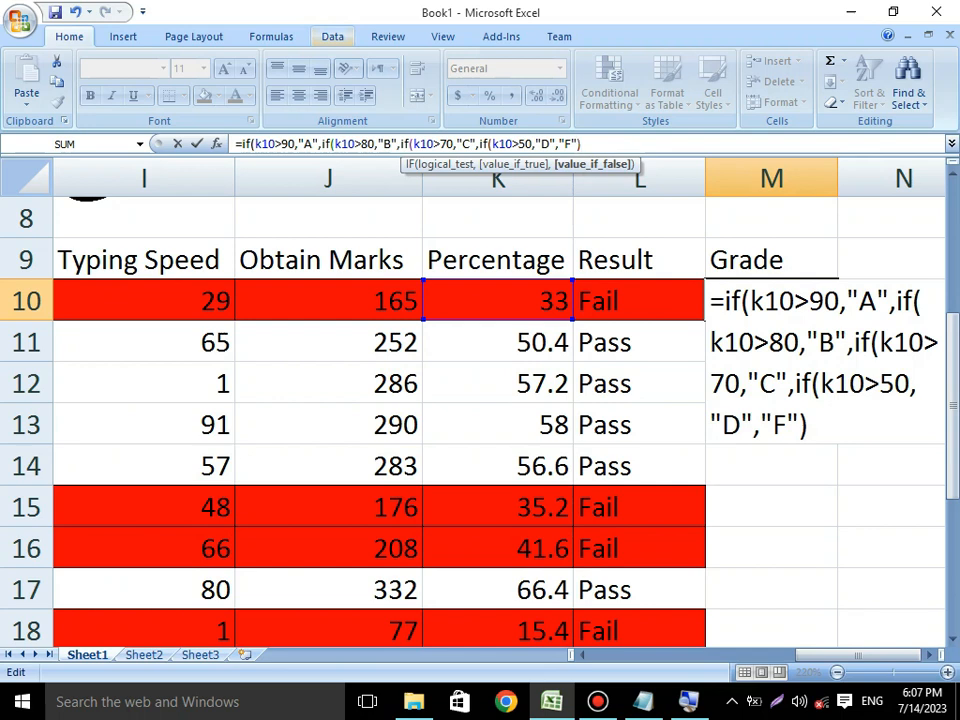
type("))")
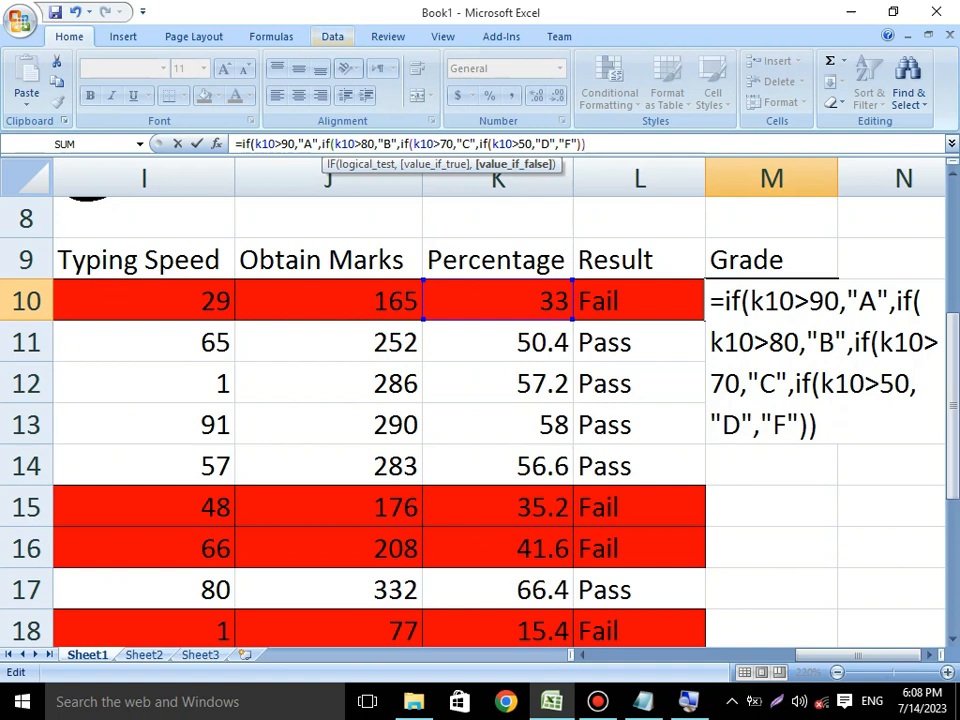
type("))")
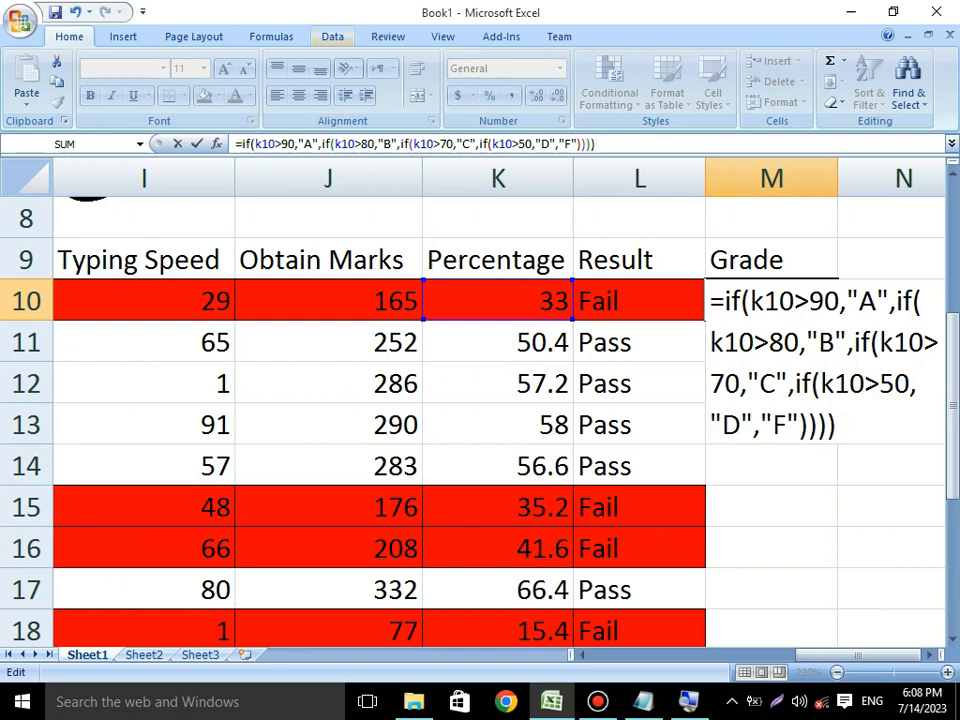
key("Return")
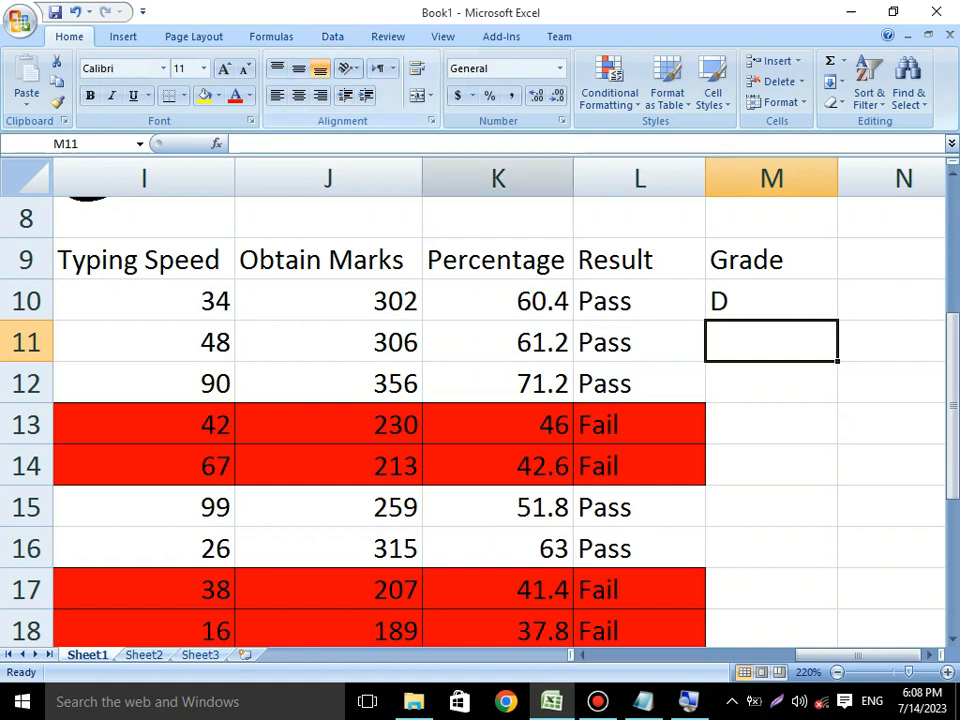
- Fill the Grade formula from M10 down through M18 and review the formula in M10
left_click(771, 301)
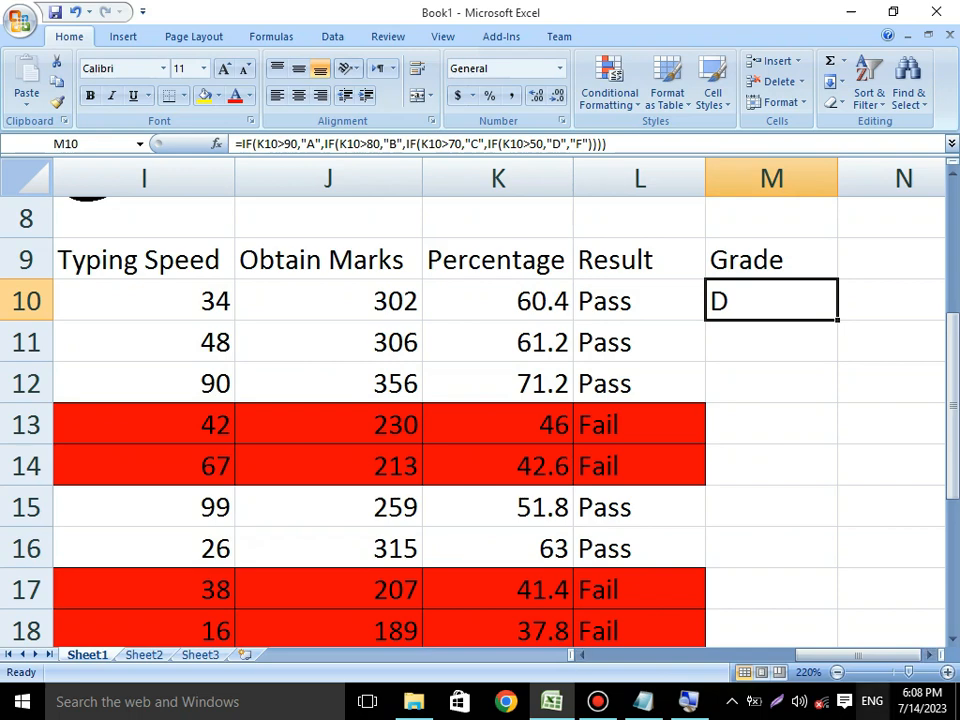
left_click(838, 673)
left_click(838, 673)
left_click(838, 672)
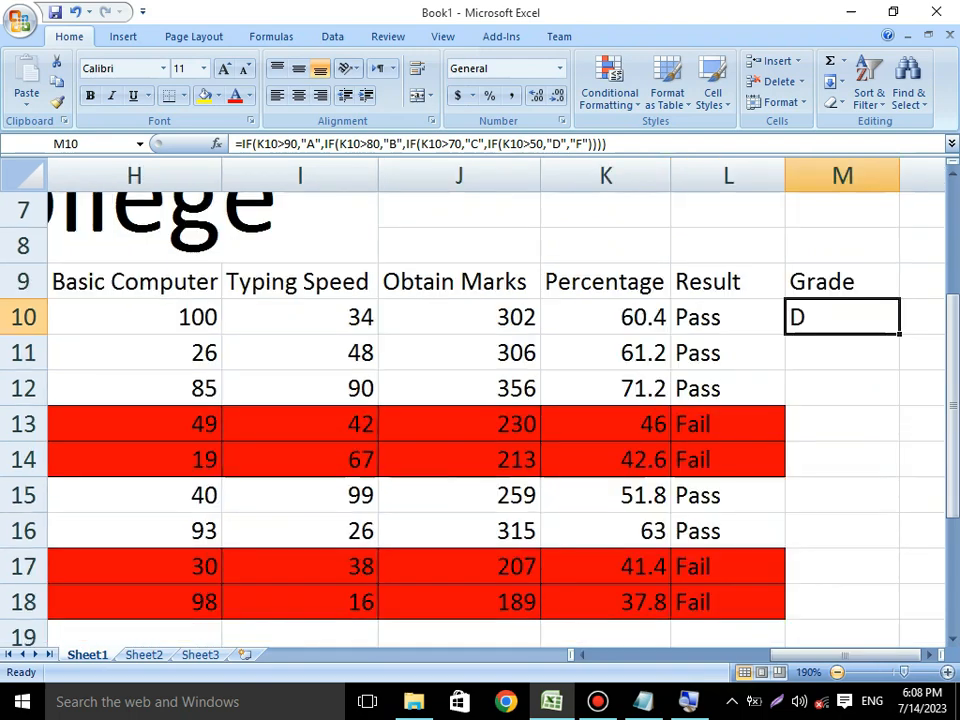
left_click_drag(899, 333, 899, 616)
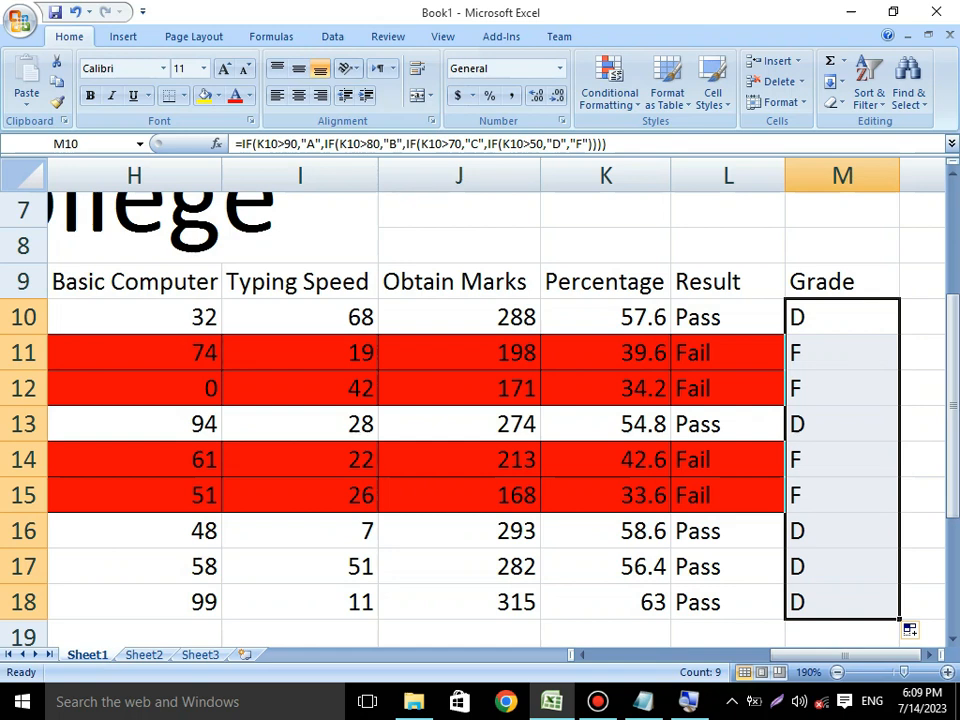
key("F2")
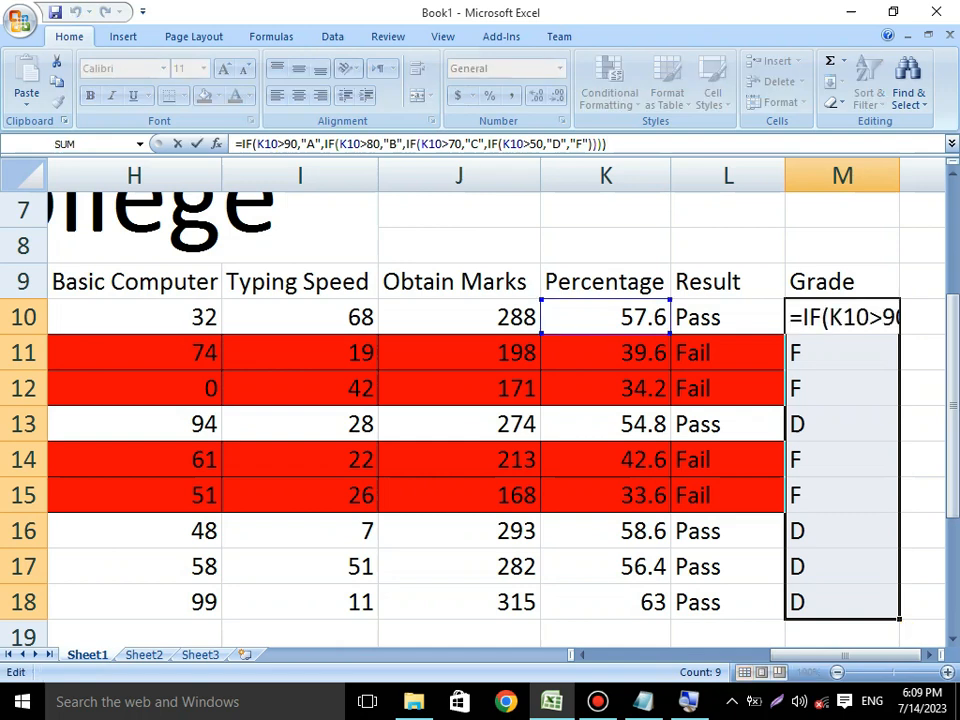
key("Return")
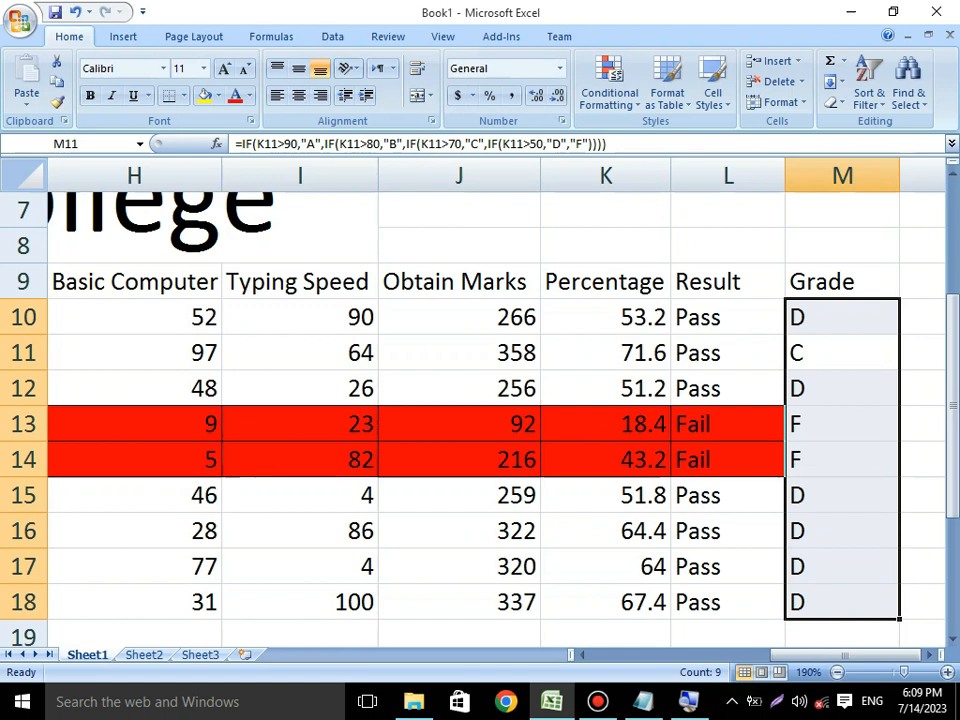
- Remove the *100 multiplication from the Percentage formula in K10, making it =J10/500
left_click(606, 317)
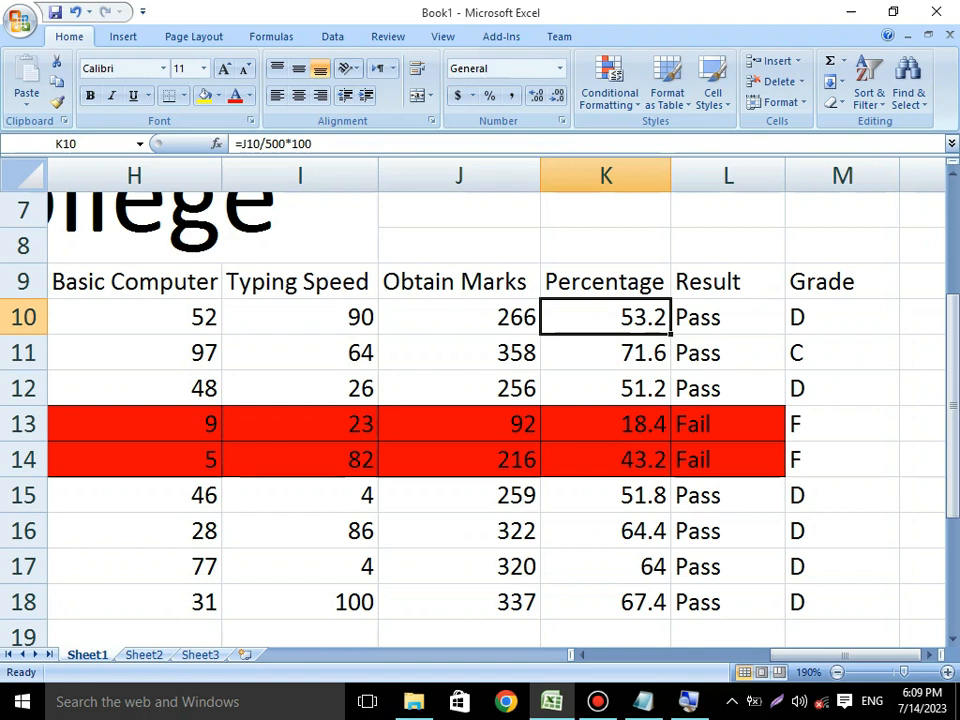
key("F2")
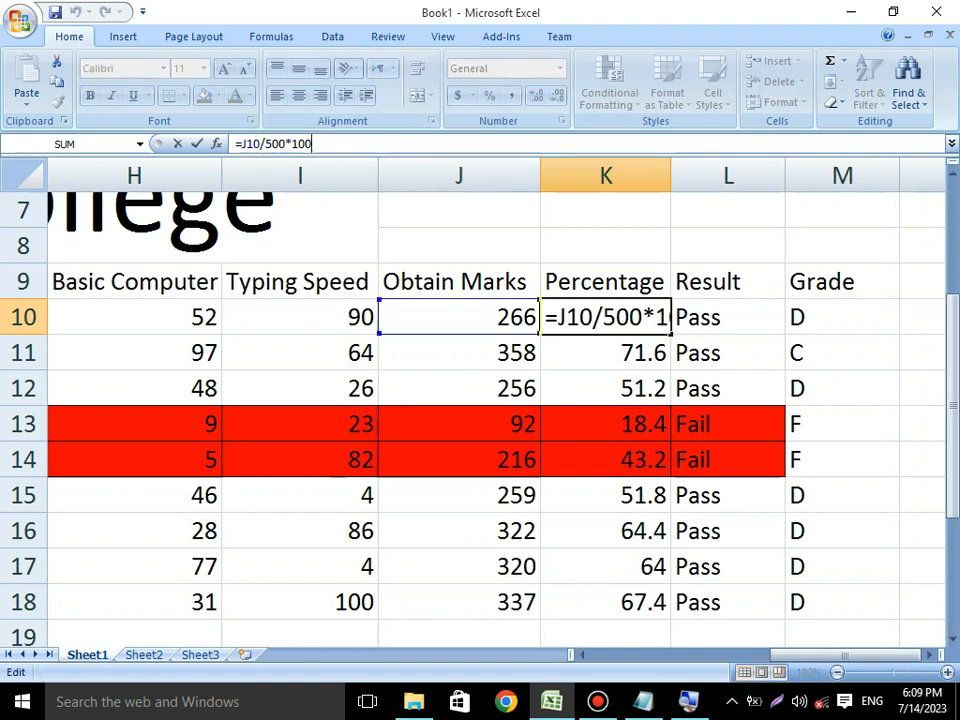
key("BackSpace")
key("BackSpace")
key("BackSpace")
key("BackSpace")
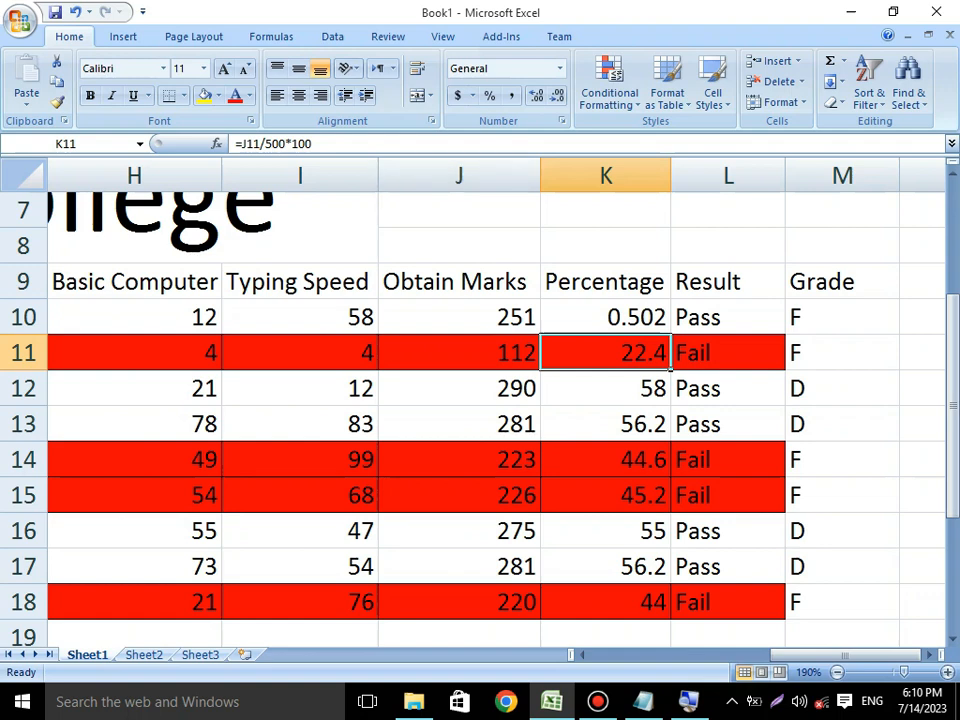
- Apply the Percentage number format to K10 and fill the cell down through K18
left_click(605, 317)
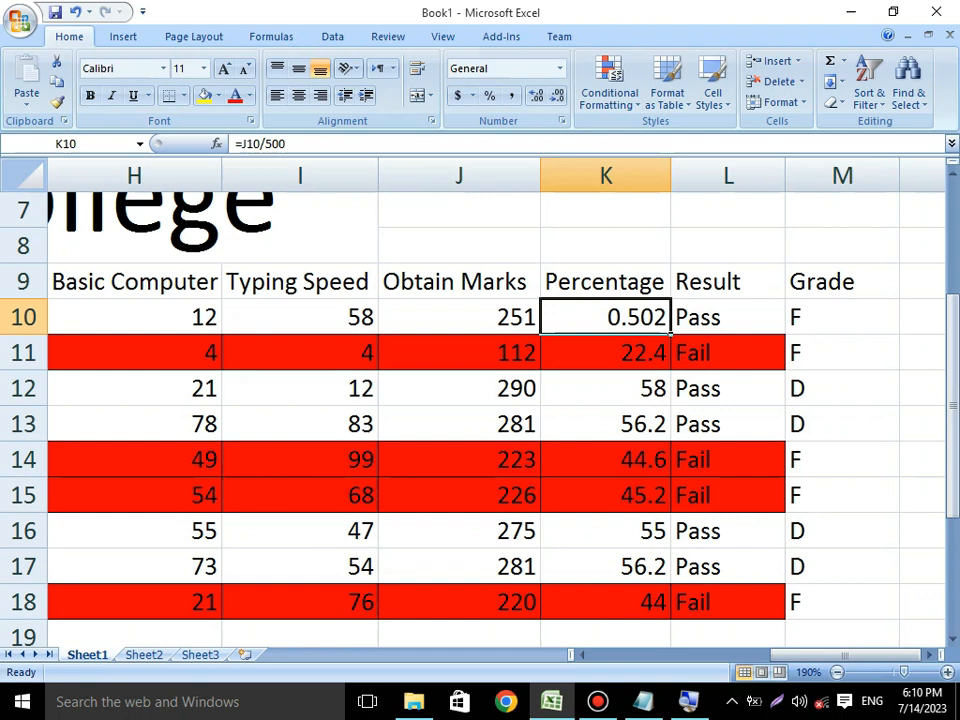
left_click(560, 68)
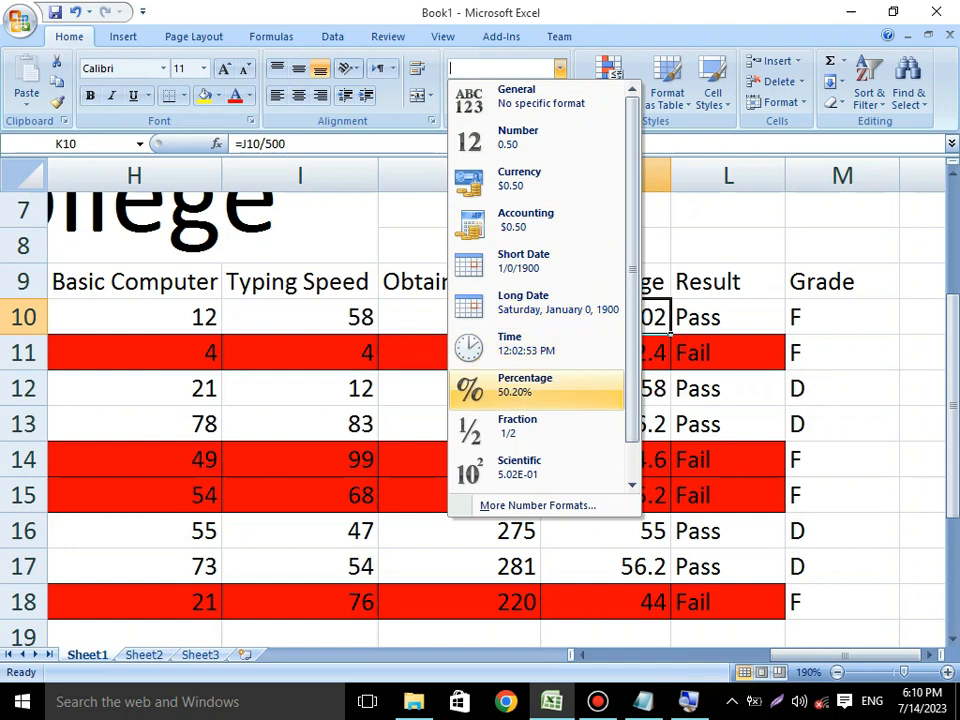
left_click(525, 385)
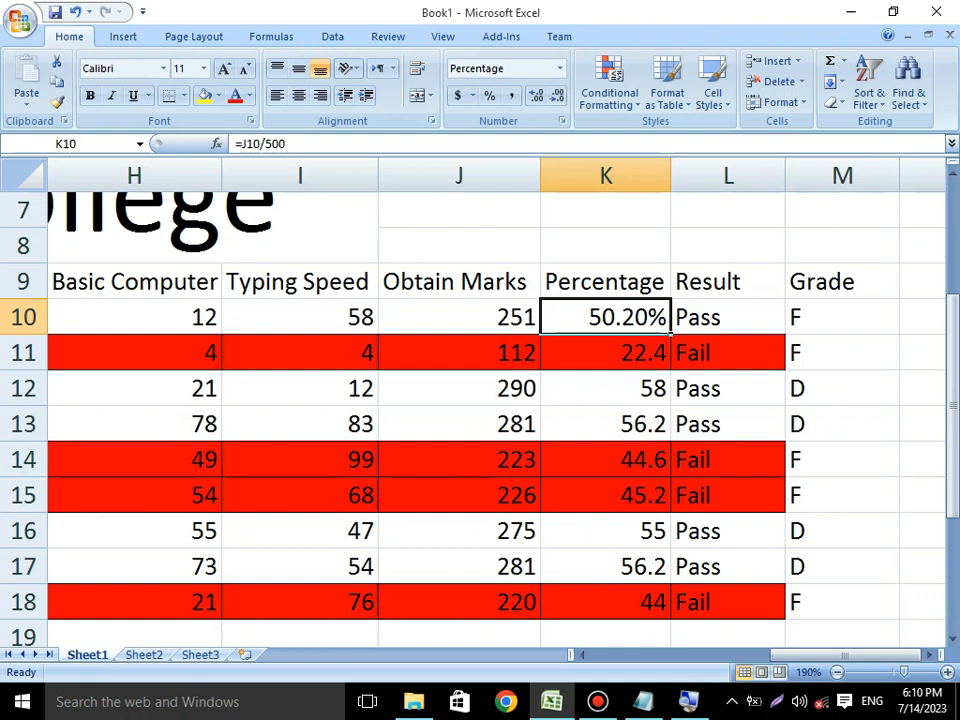
left_click(838, 672)
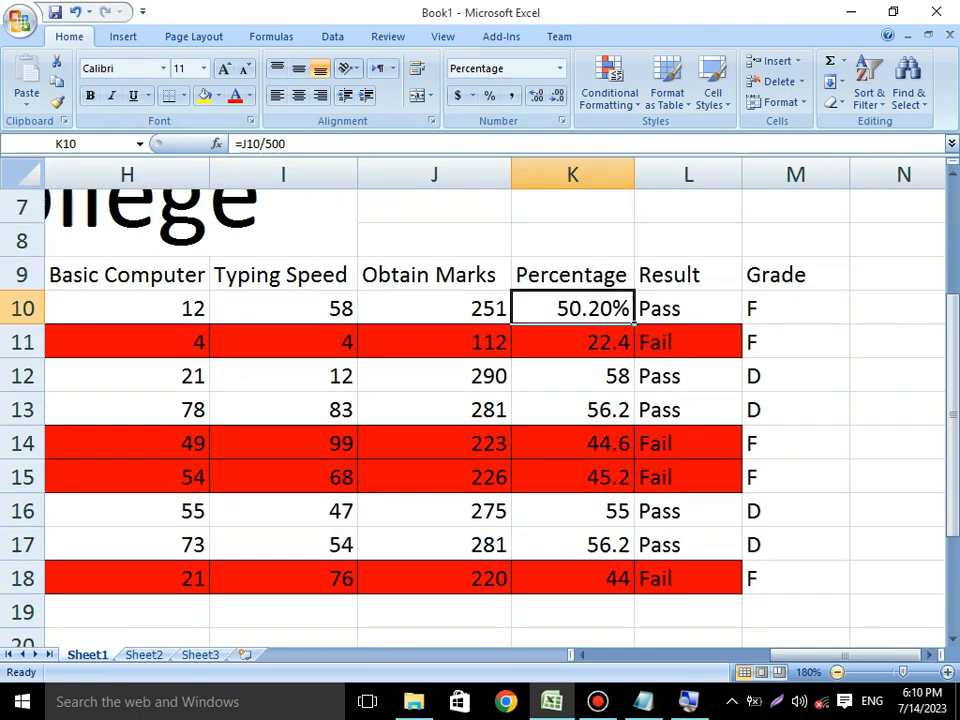
left_click_drag(634, 325, 634, 594)
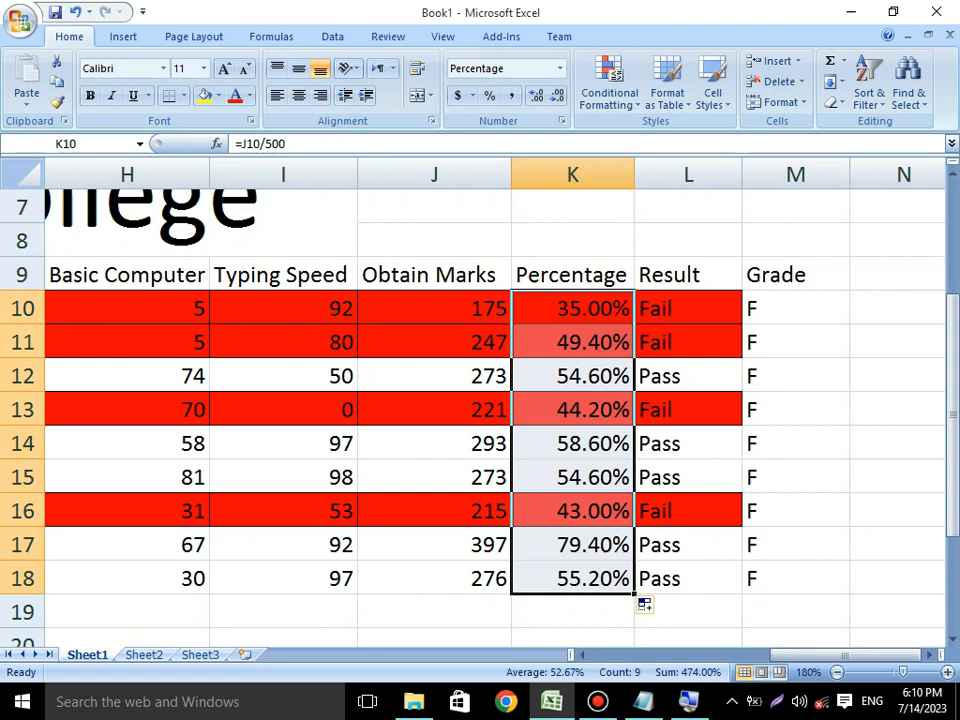
- Insert an entire new column before the Grade column, starting from cell M9
left_click(688, 444)
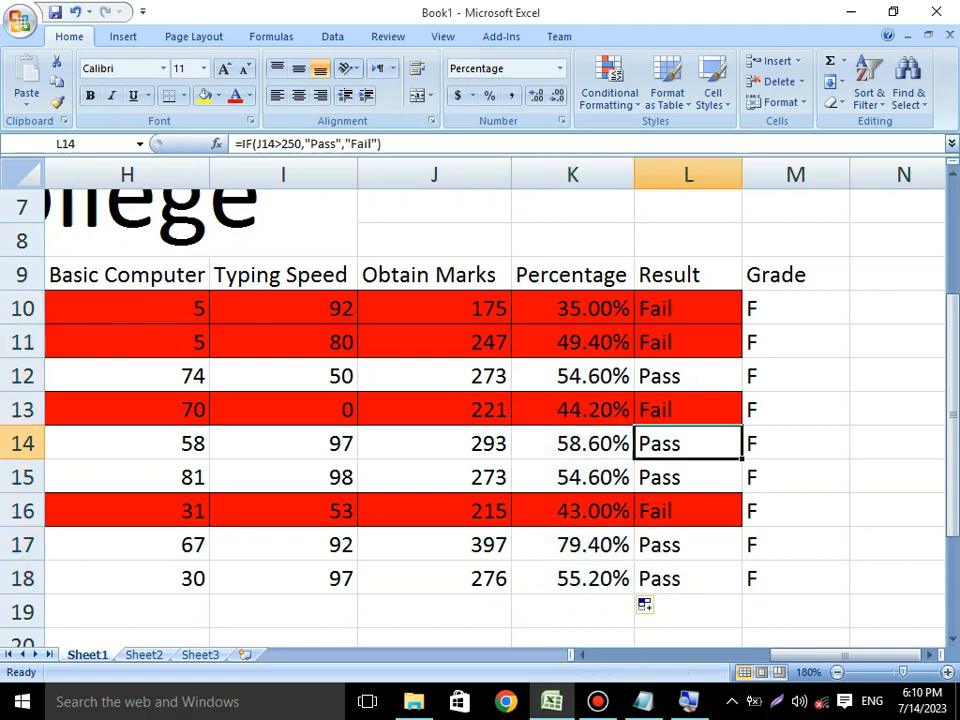
left_click(796, 274)
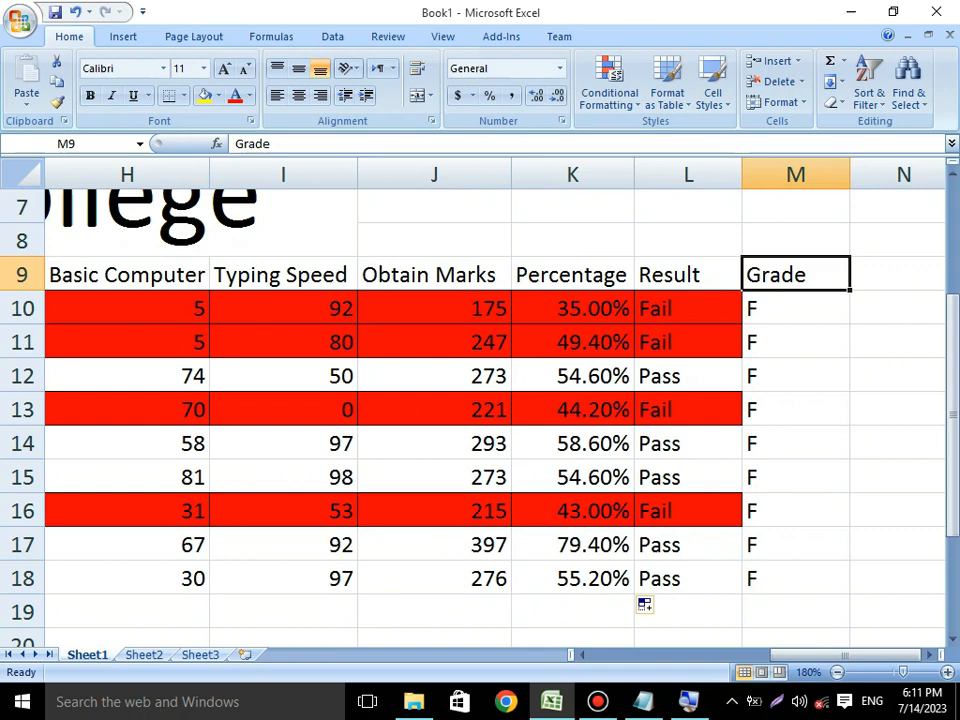
right_click(559, 280)
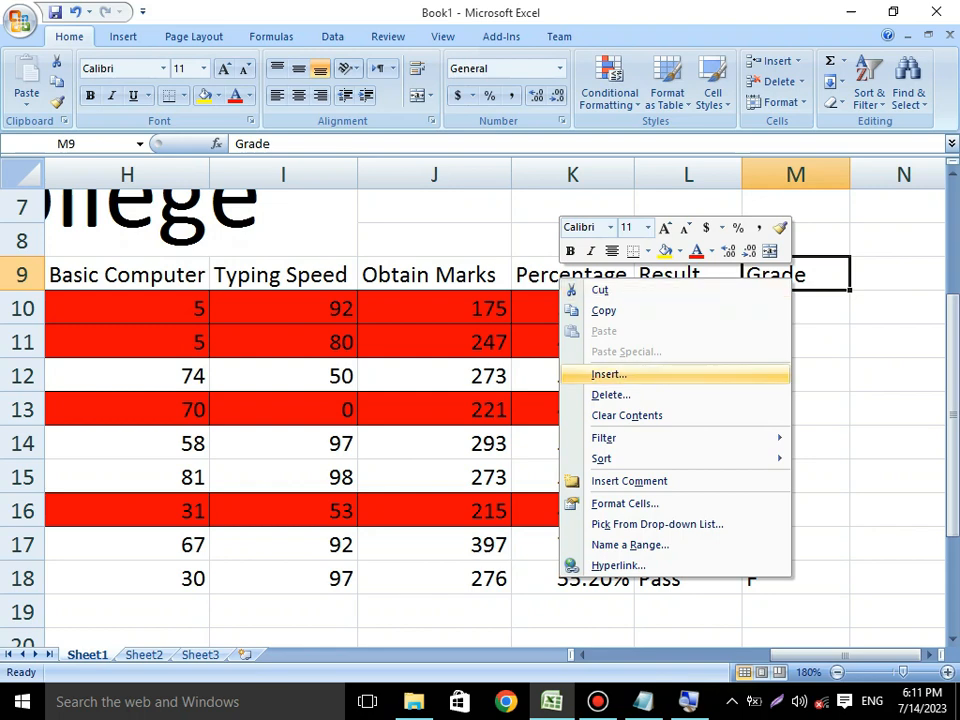
left_click(640, 374)
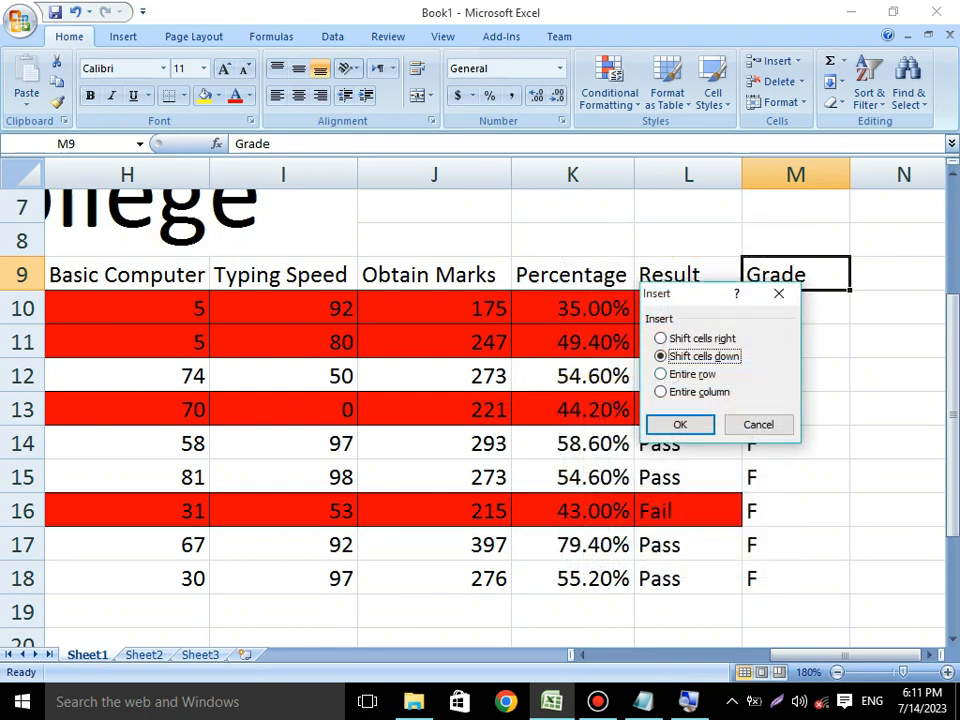
left_click(692, 392)
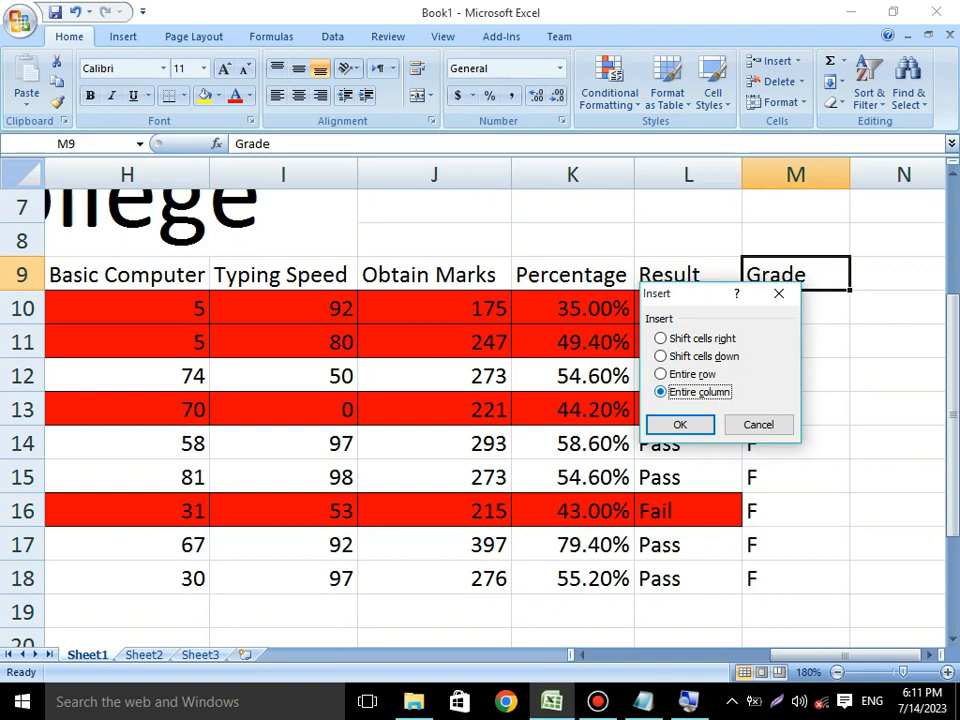
key("Return")
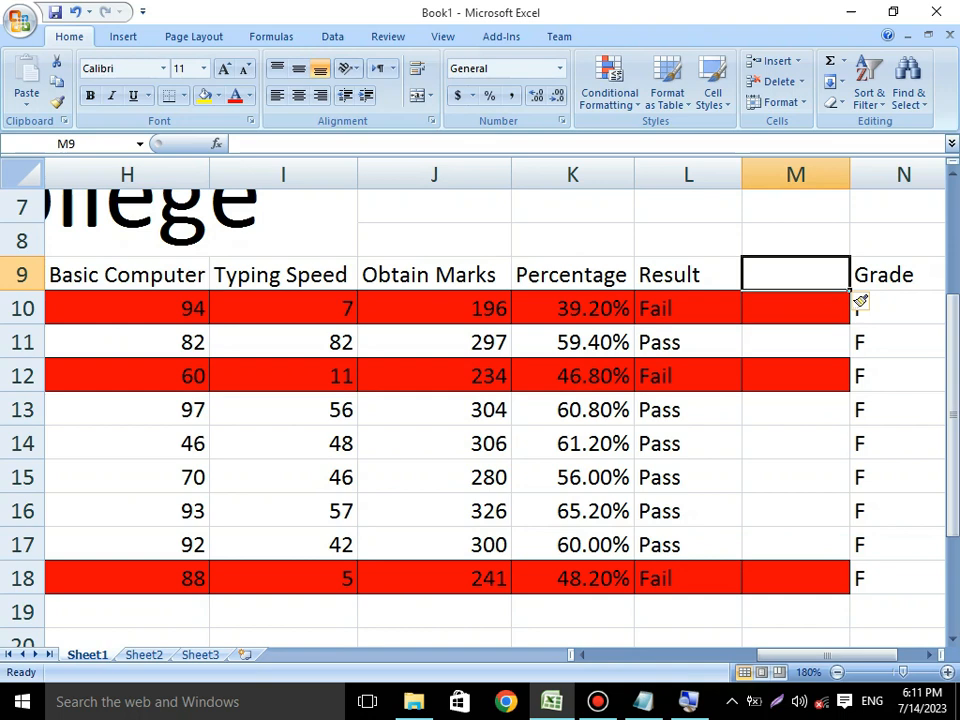
- Enter the heading Supply in cell M9 of the new column before Grade
type("Supply")
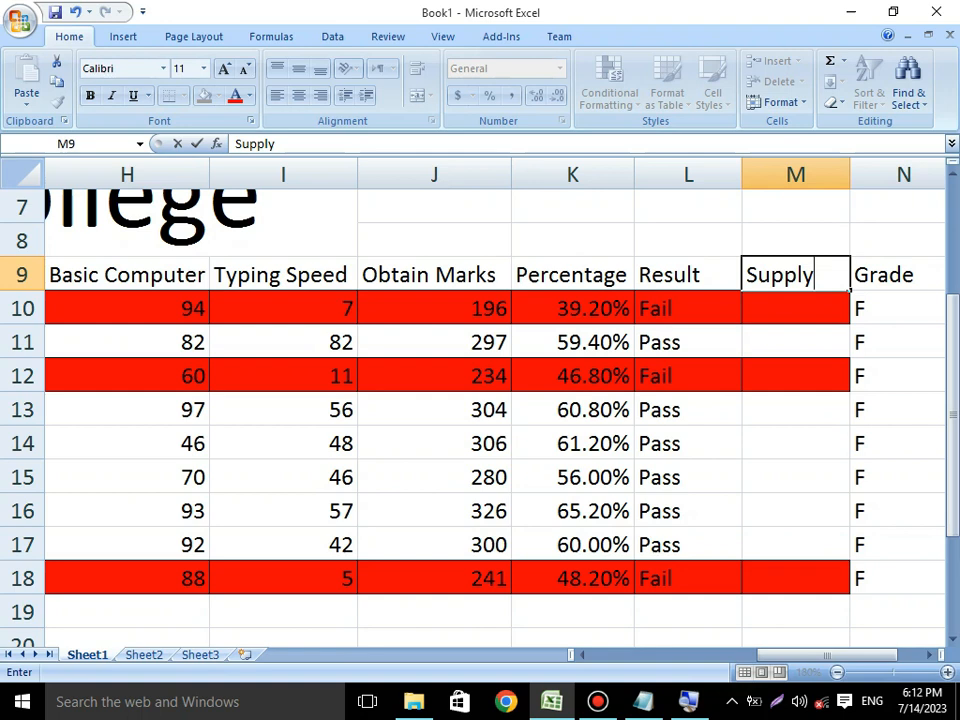
key("Return")
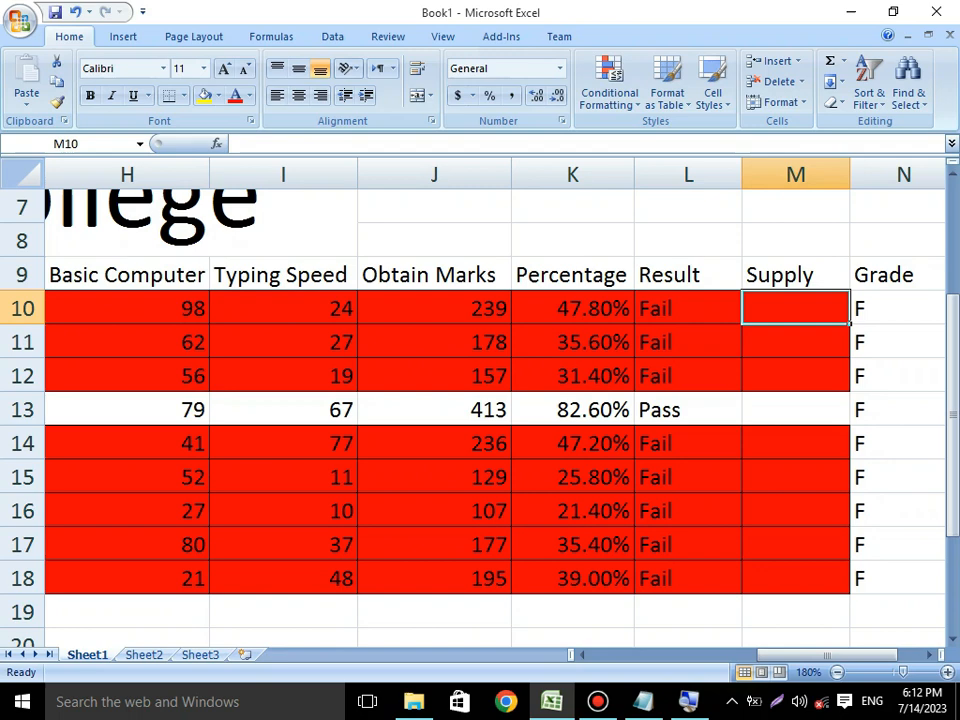
- Add the label First Position in H25, directly below the Fail label in the student summary
left_click_drag(952, 434, 952, 529)
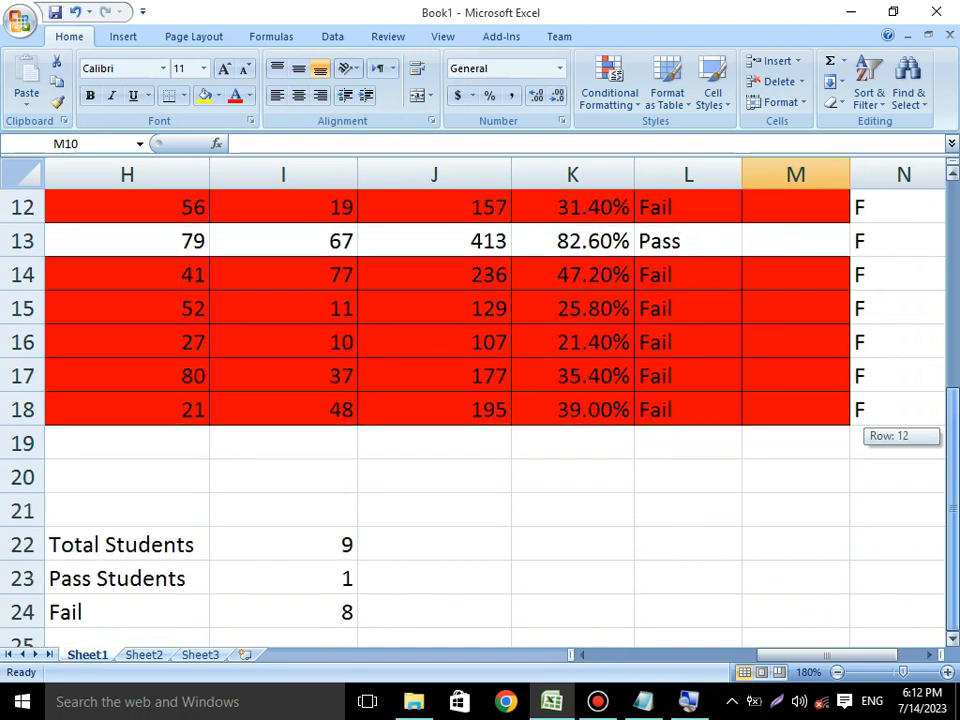
left_click_drag(952, 529, 952, 480)
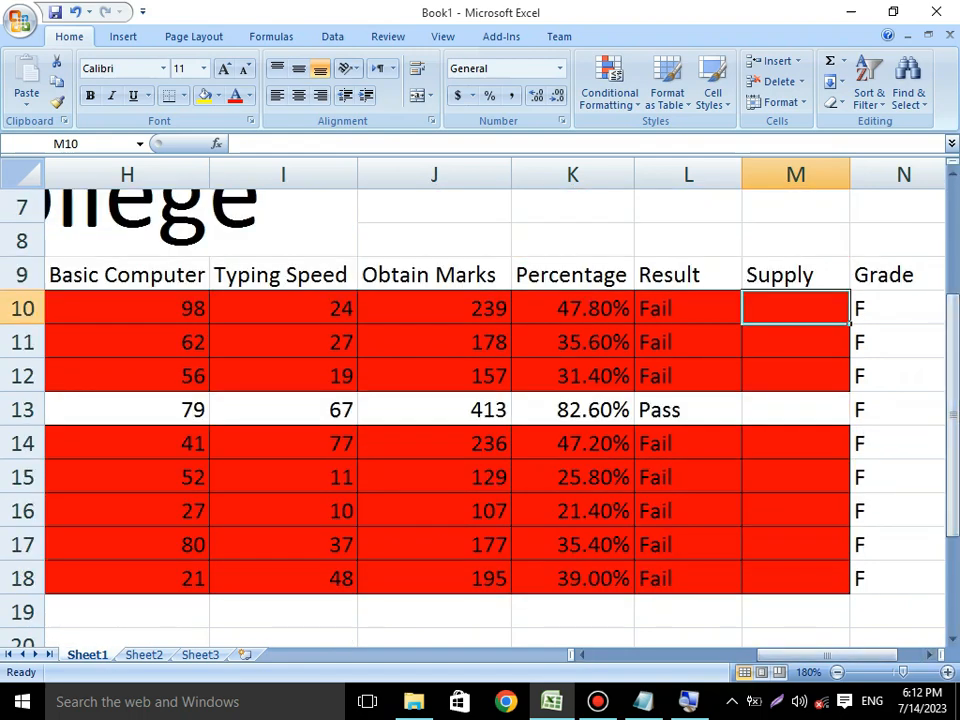
left_click(952, 589)
left_click_drag(826, 654, 804, 654)
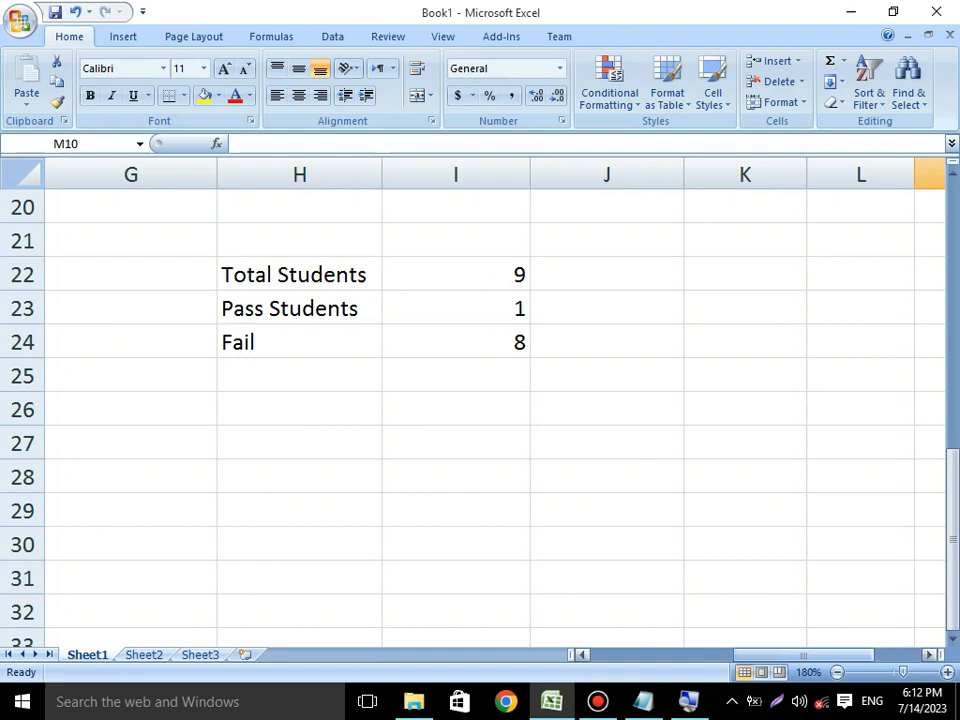
left_click(838, 673)
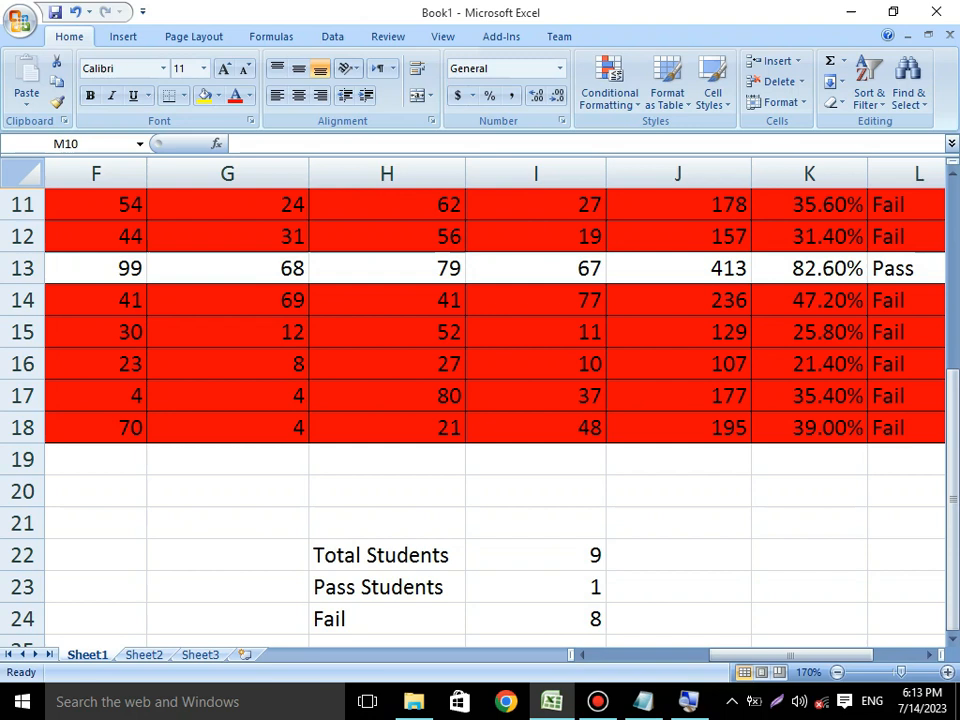
left_click(387, 491)
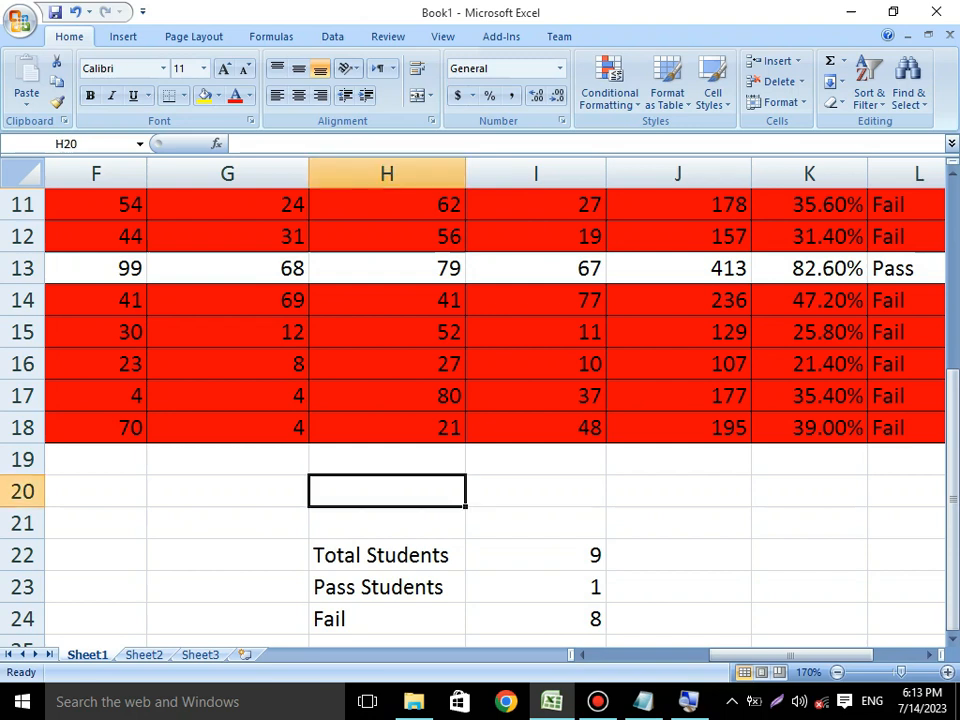
left_click(387, 460)
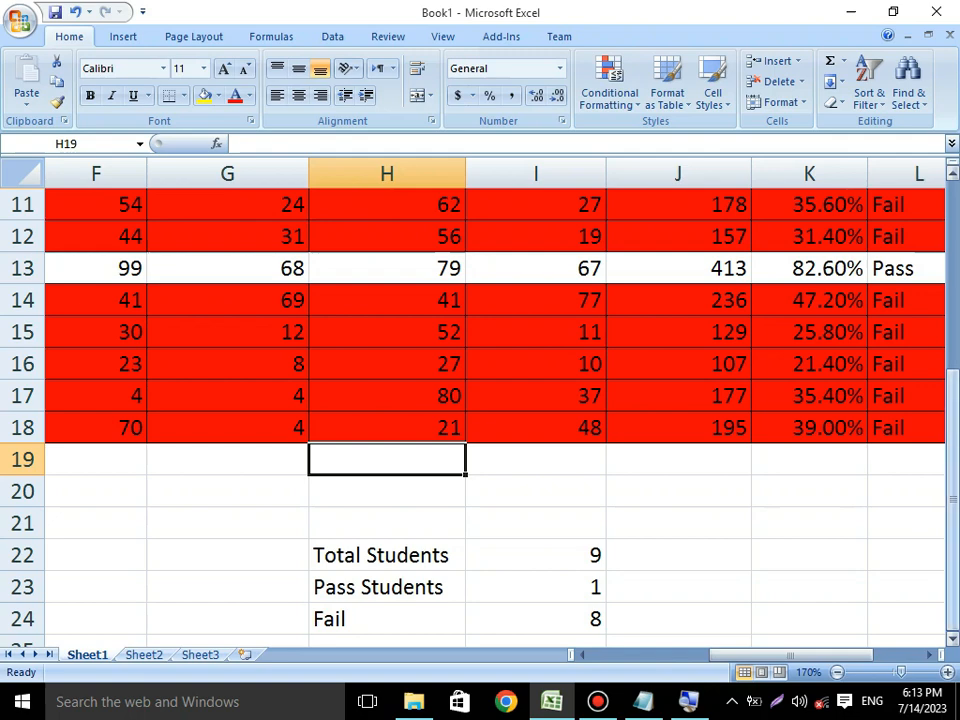
left_click_drag(953, 394, 953, 394)
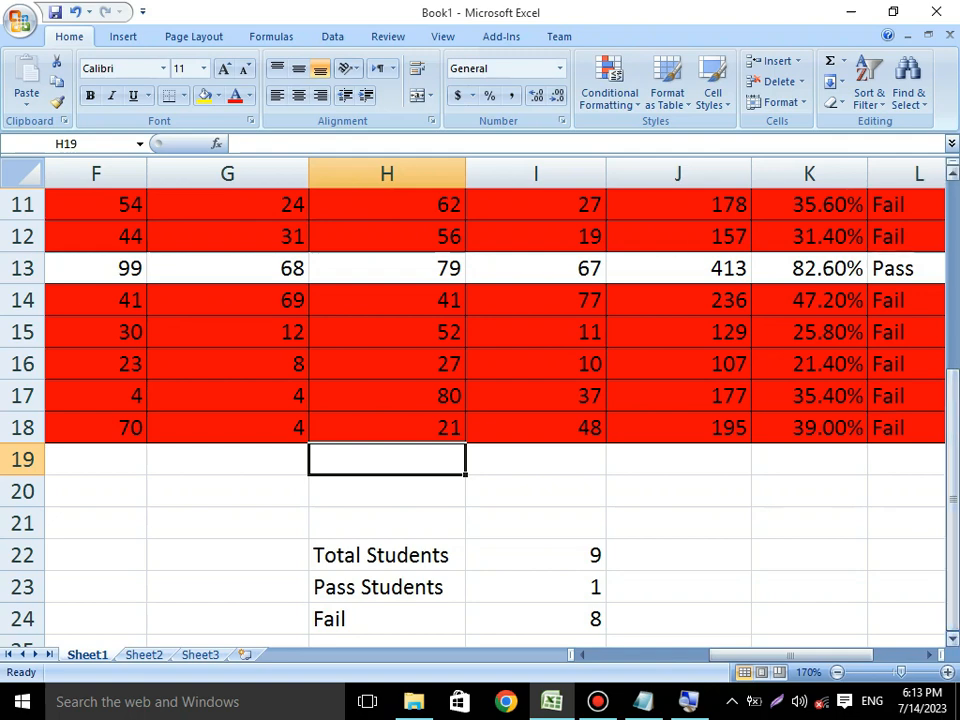
scroll(480, 400, "down", 1)
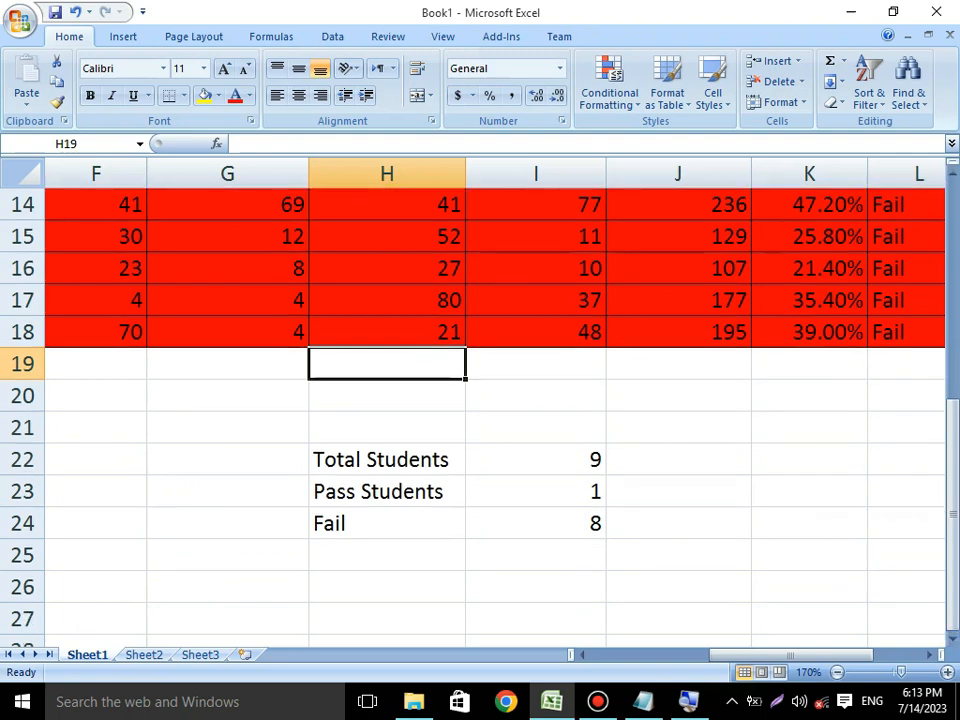
left_click(387, 555)
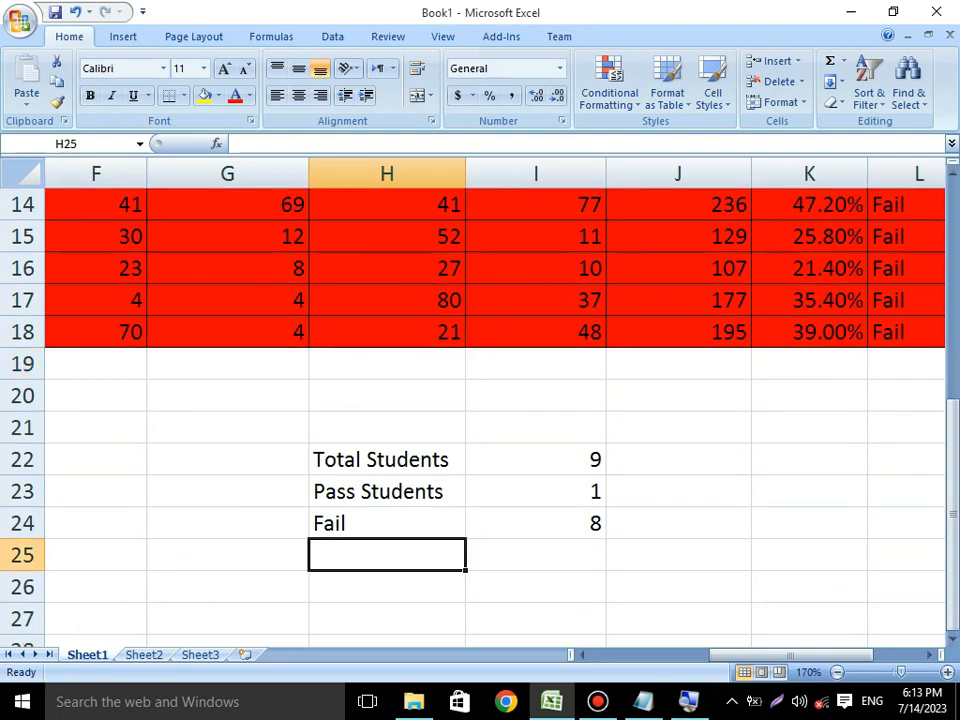
type("First ")
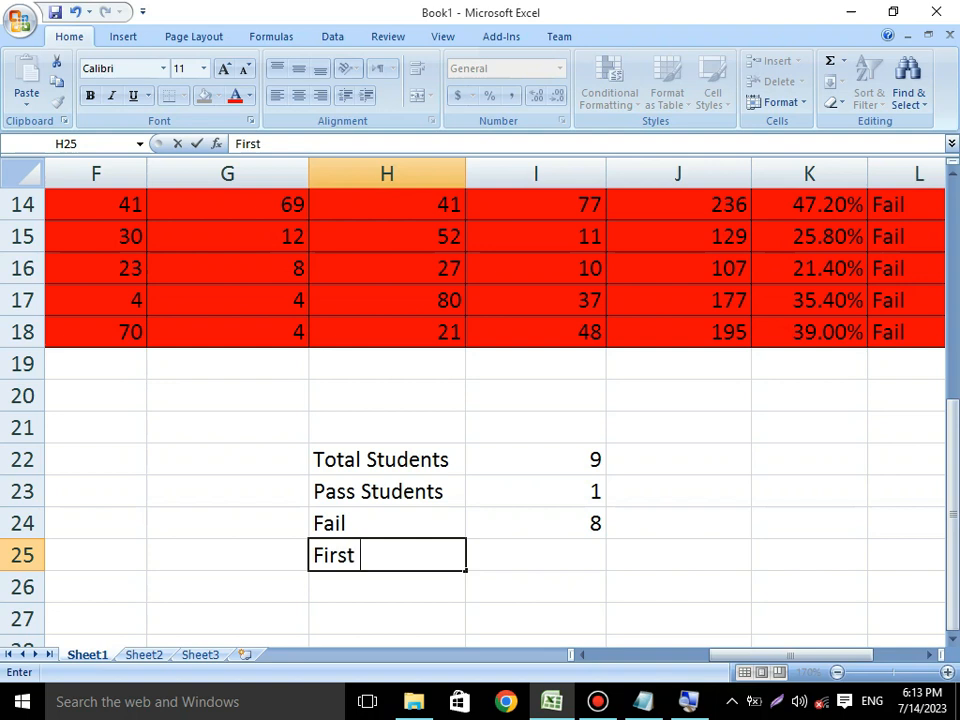
type("Postition")
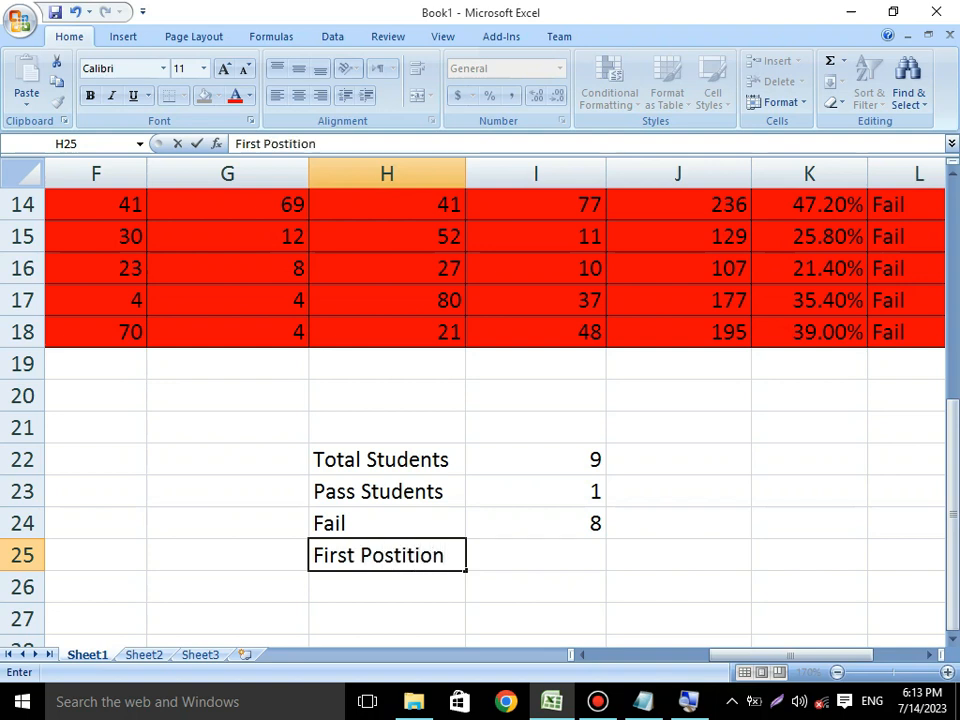
left_click(402, 555)
key("BackSpace")
key("Tab")
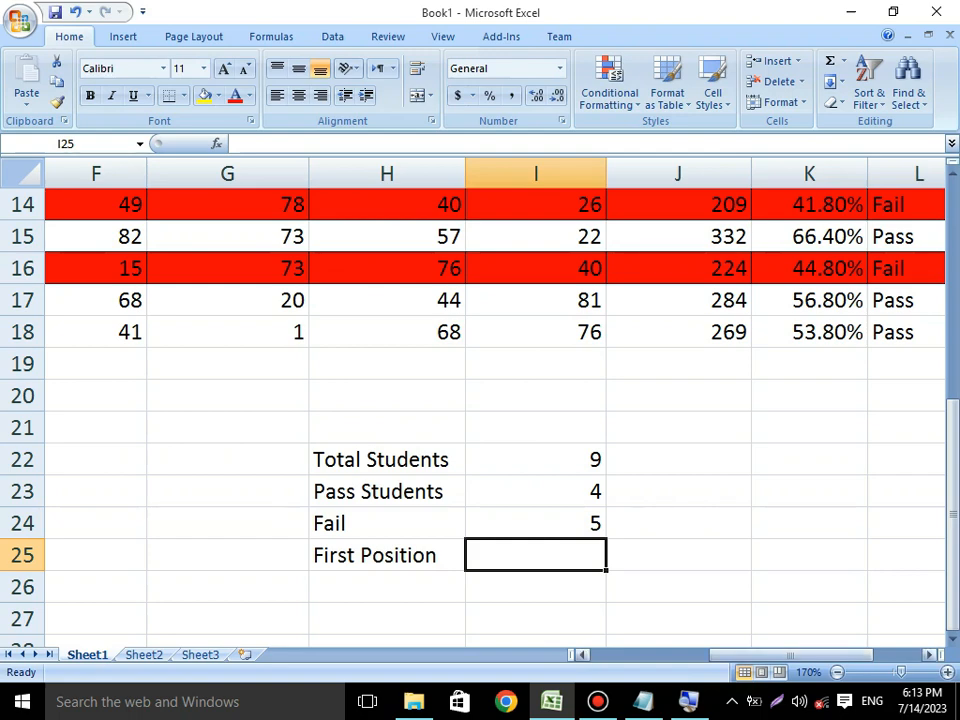
- Begin an INDEX formula in I25 beside First Position, using the Name range C10:C18 as its array
left_click(838, 673)
left_click(838, 673)
left_click(838, 672)
left_click(838, 672)
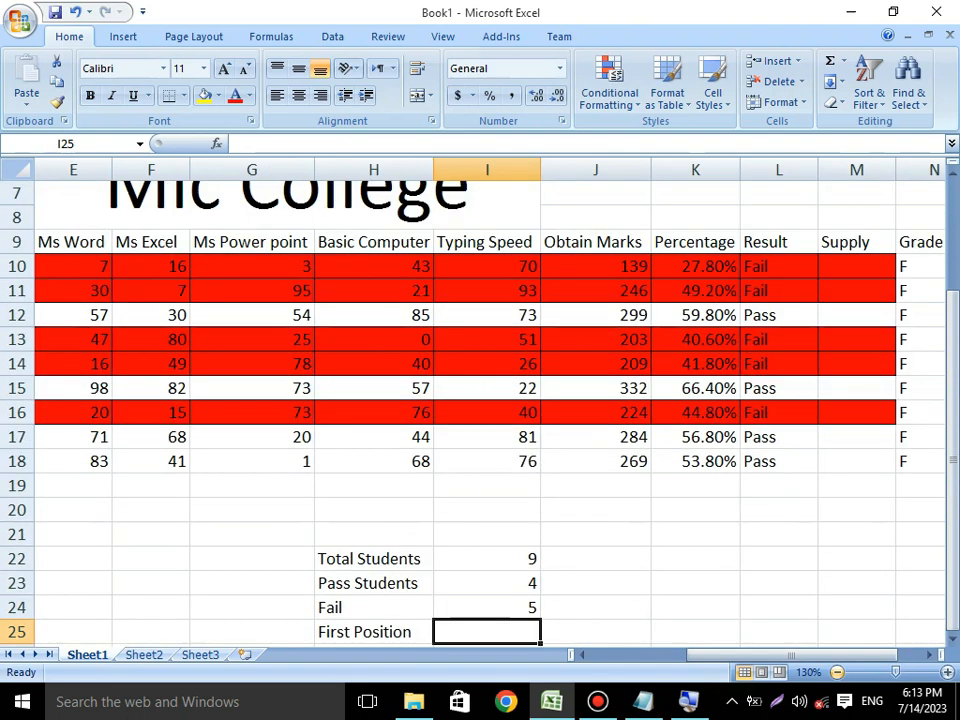
left_click(838, 672)
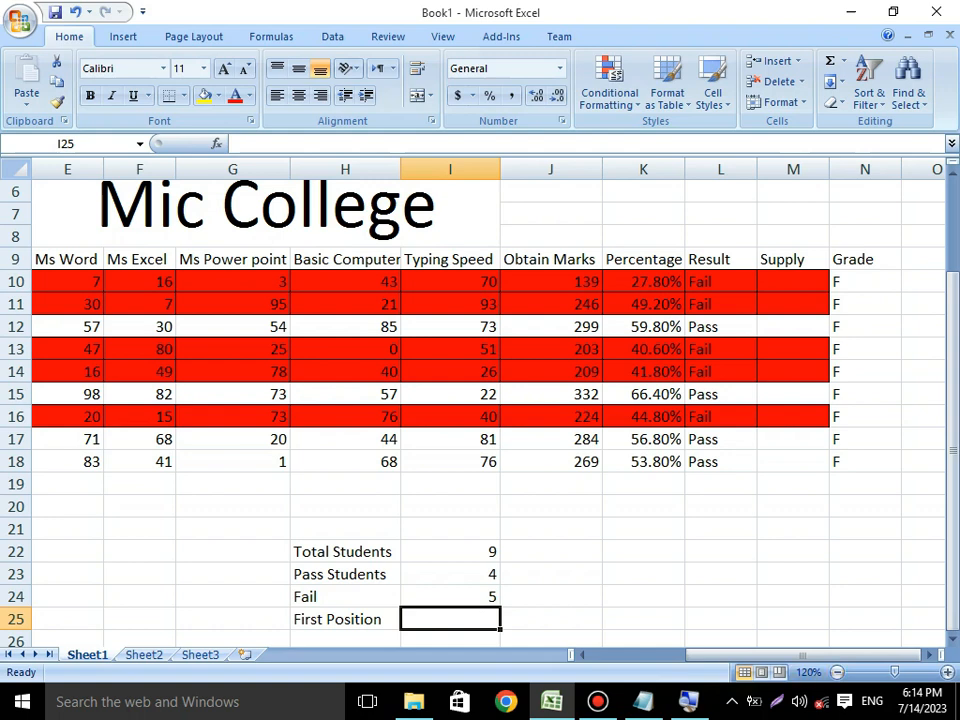
left_click(240, 144)
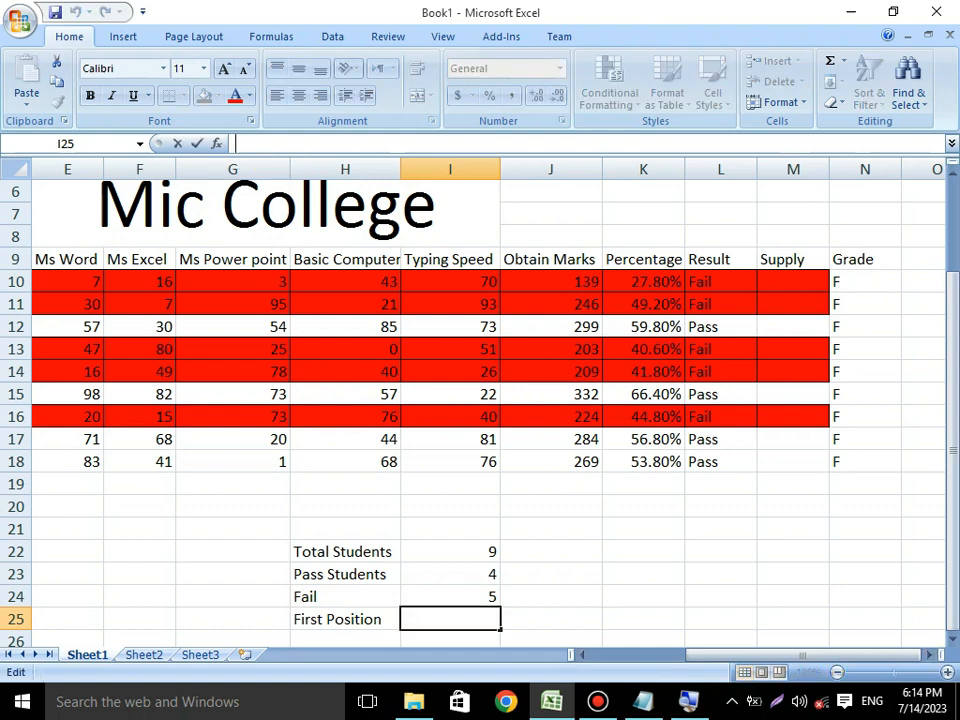
type("=indexz")
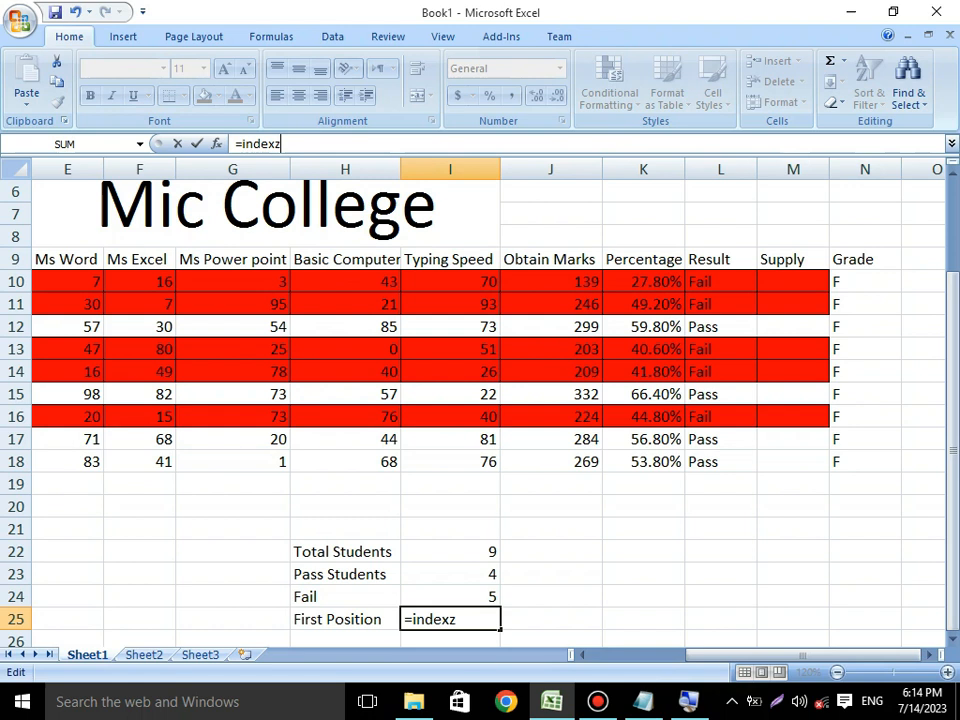
key("BackSpace")
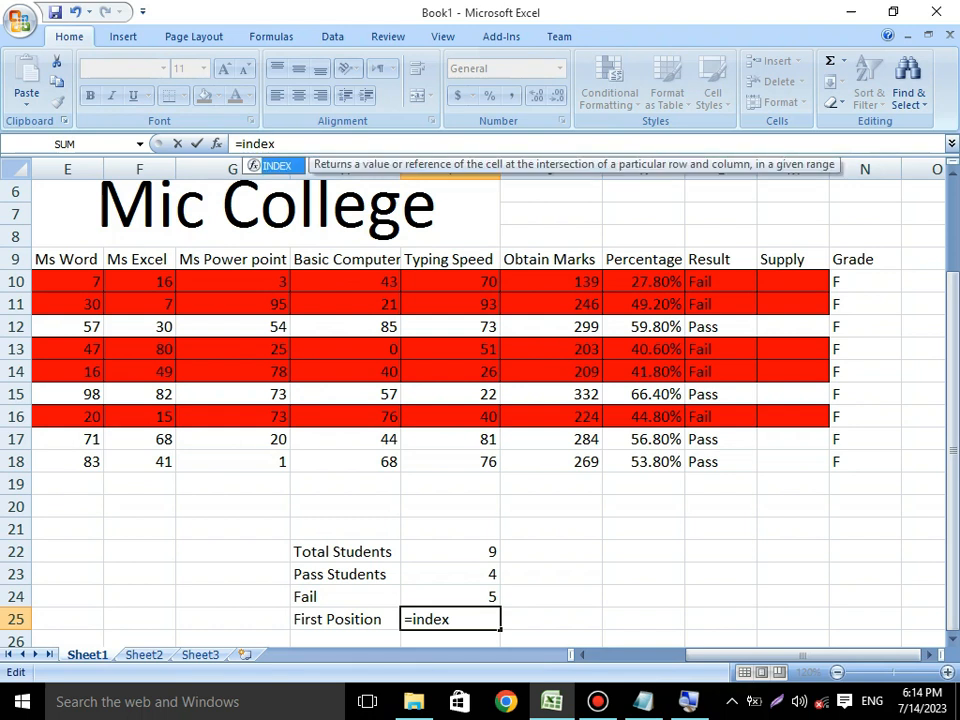
type("(")
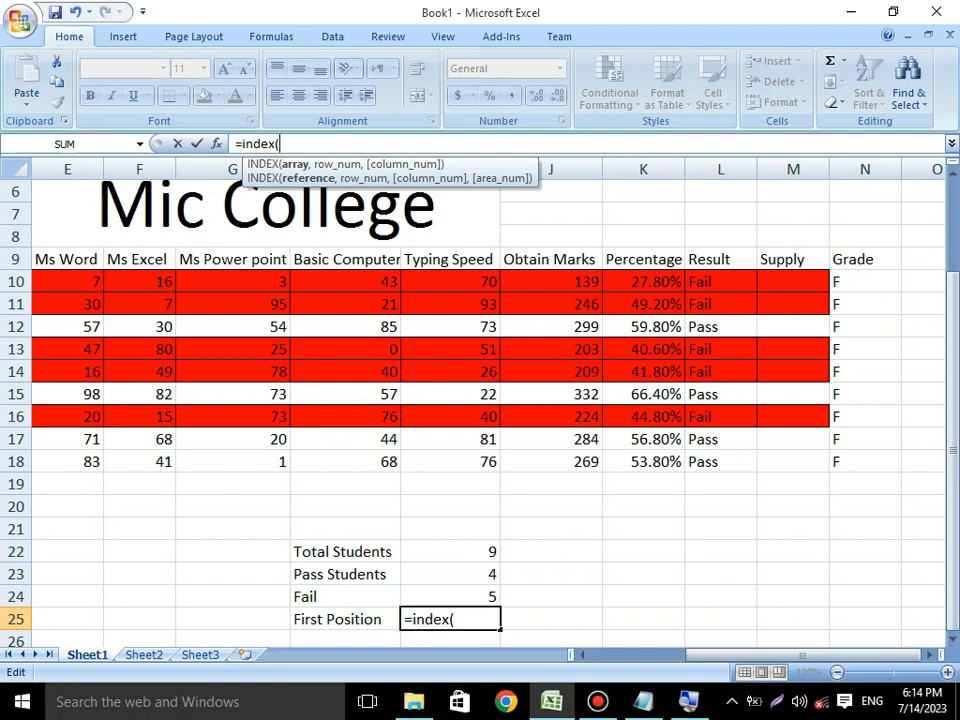
left_click_drag(745, 654, 688, 654)
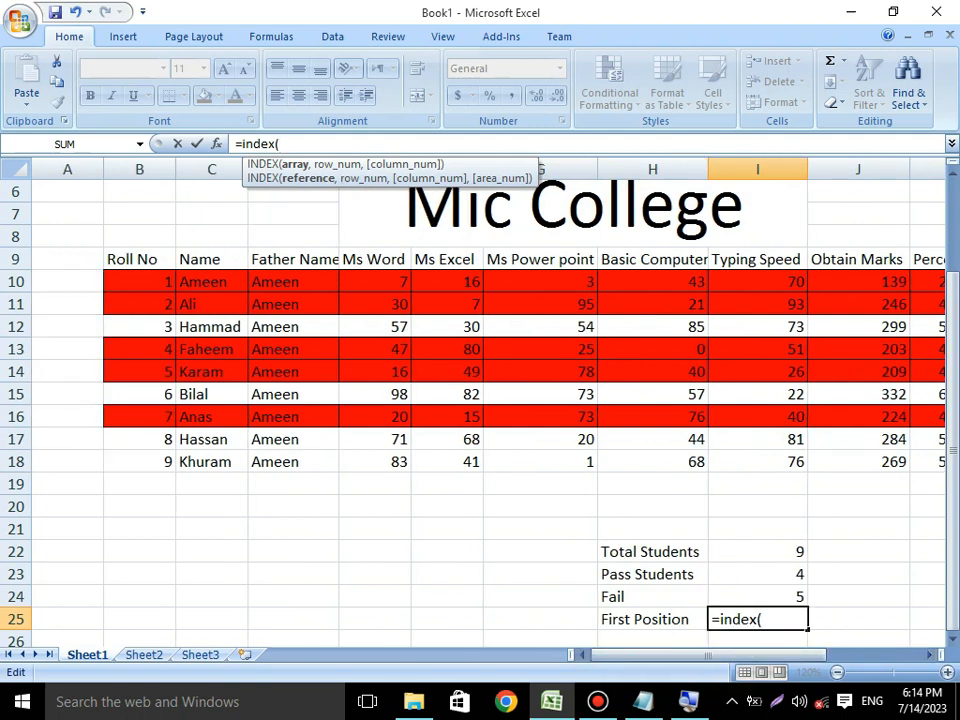
left_click(211, 282)
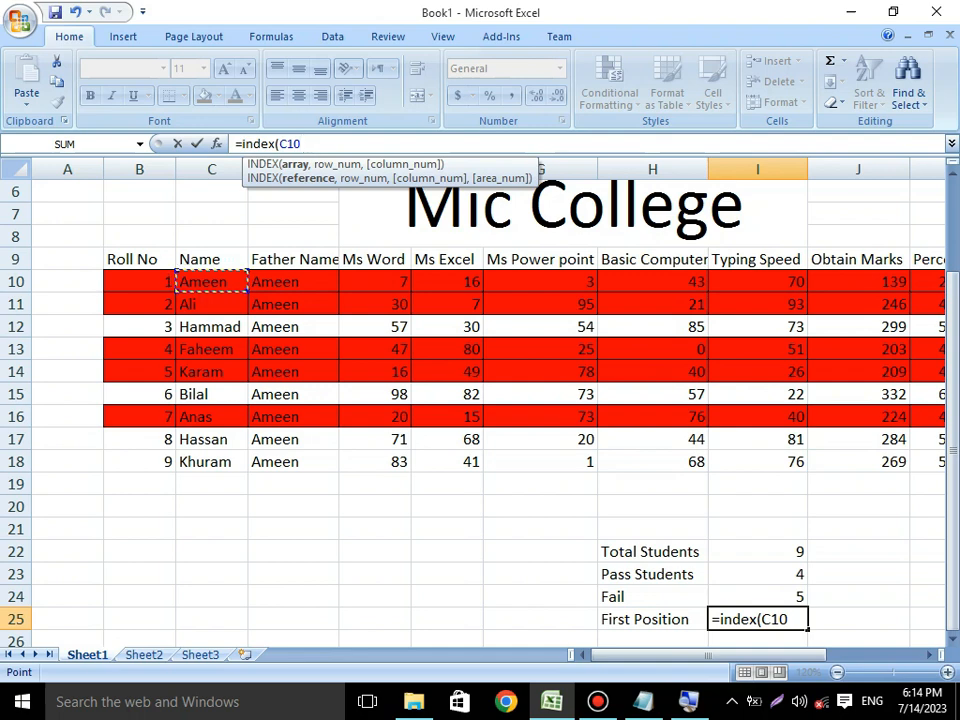
key("F8")
key("ctrl+Down")
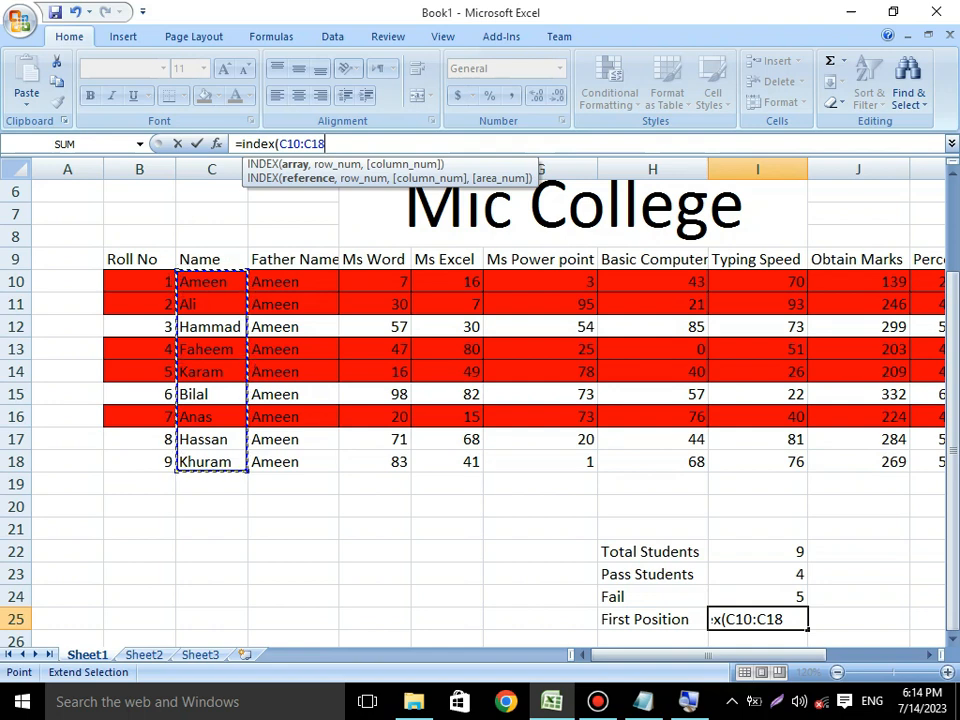
type(",")
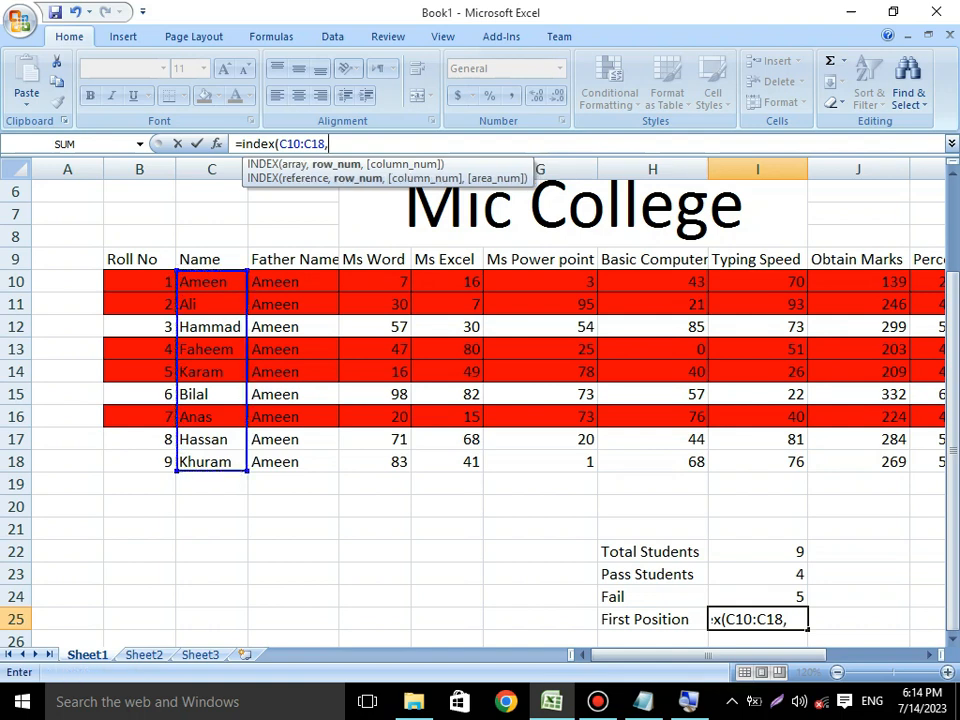
- Nest MATCH inside the INDEX formula, with LARGE on the Obtain Marks range J10:J18 and k of 1 as its lookup value
type("match")
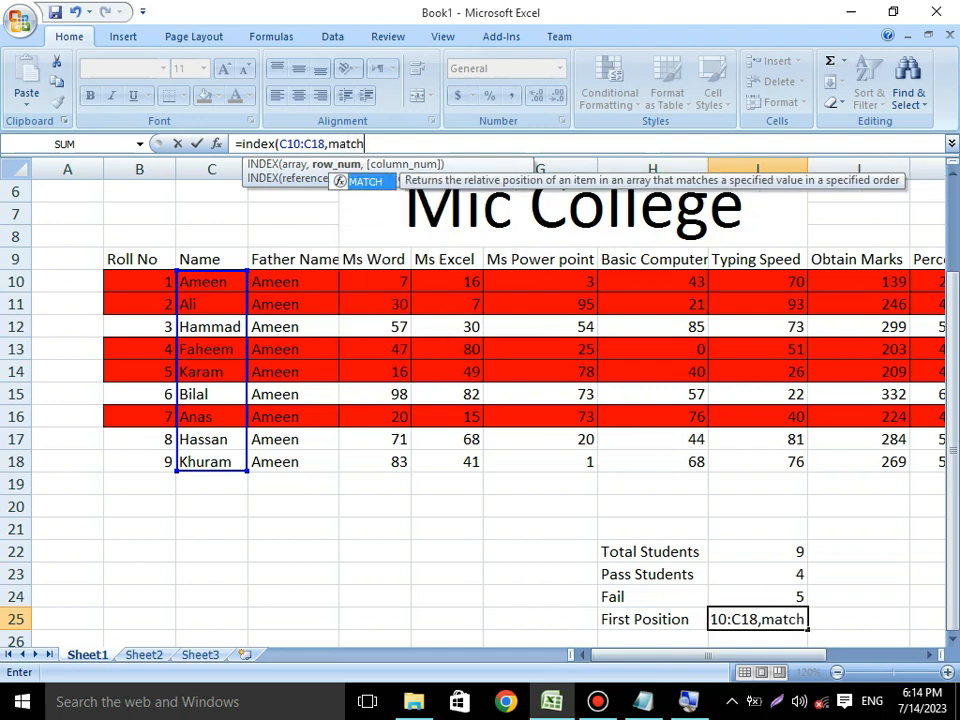
type("(")
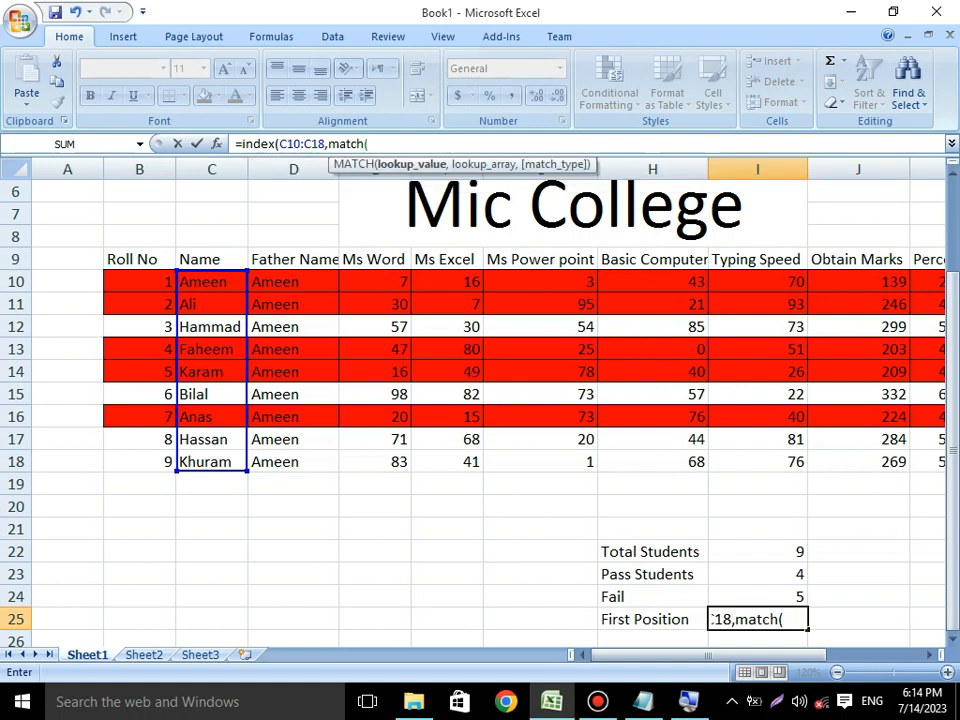
type("la")
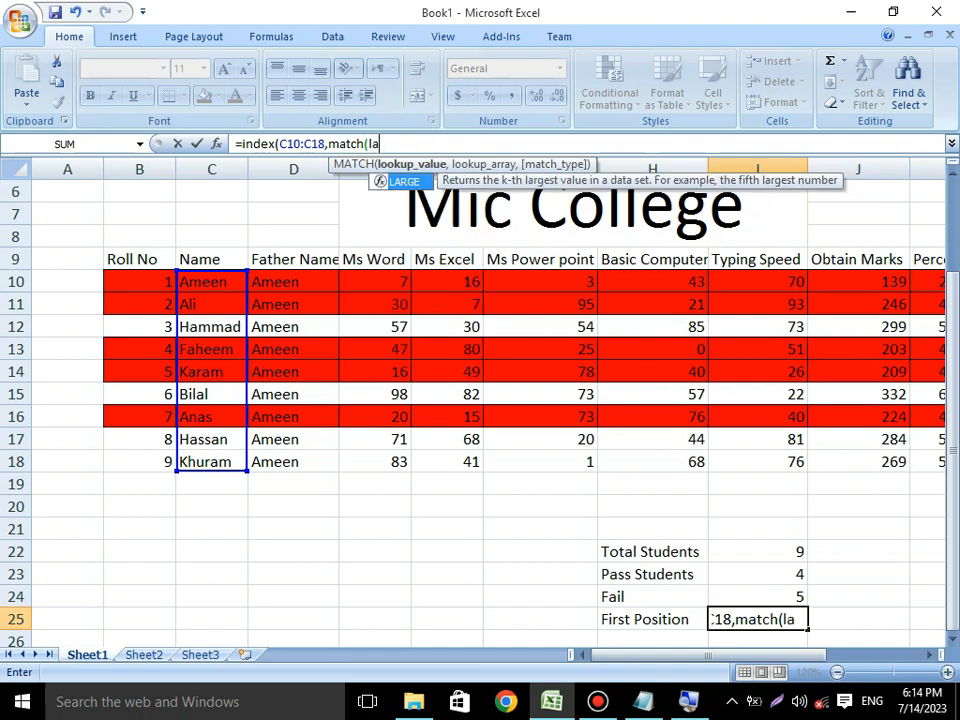
type("rge(")
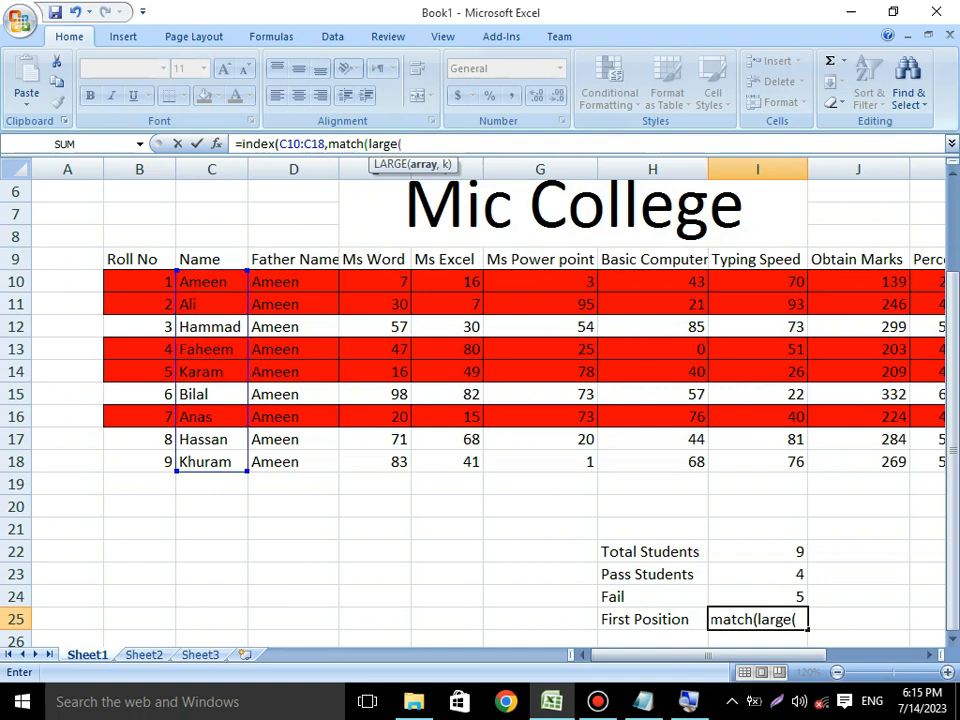
left_click_drag(662, 655, 755, 655)
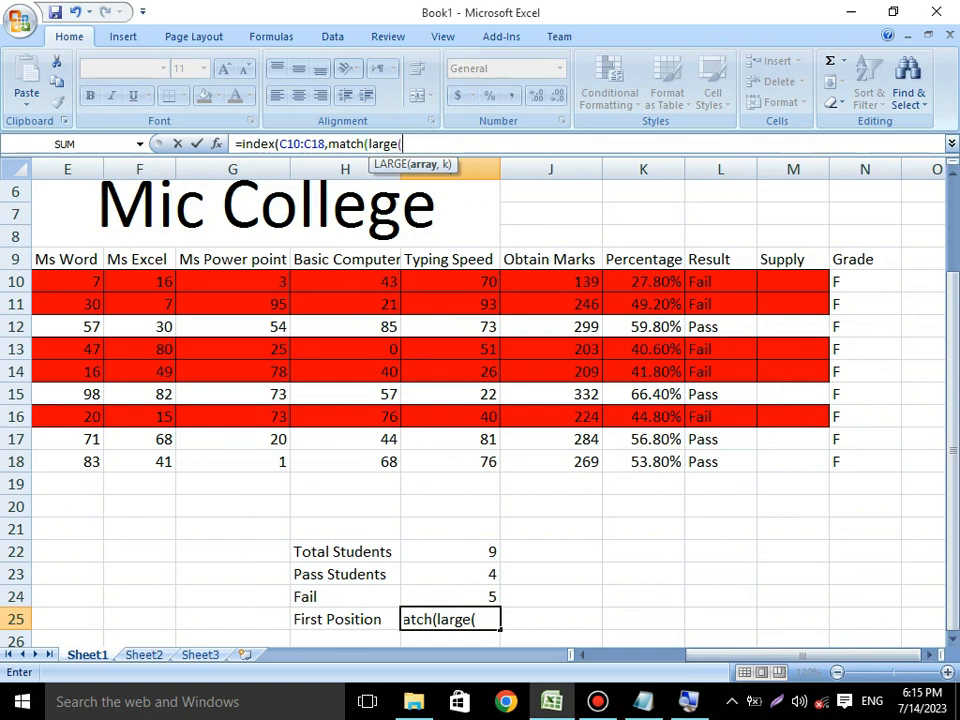
left_click(551, 282)
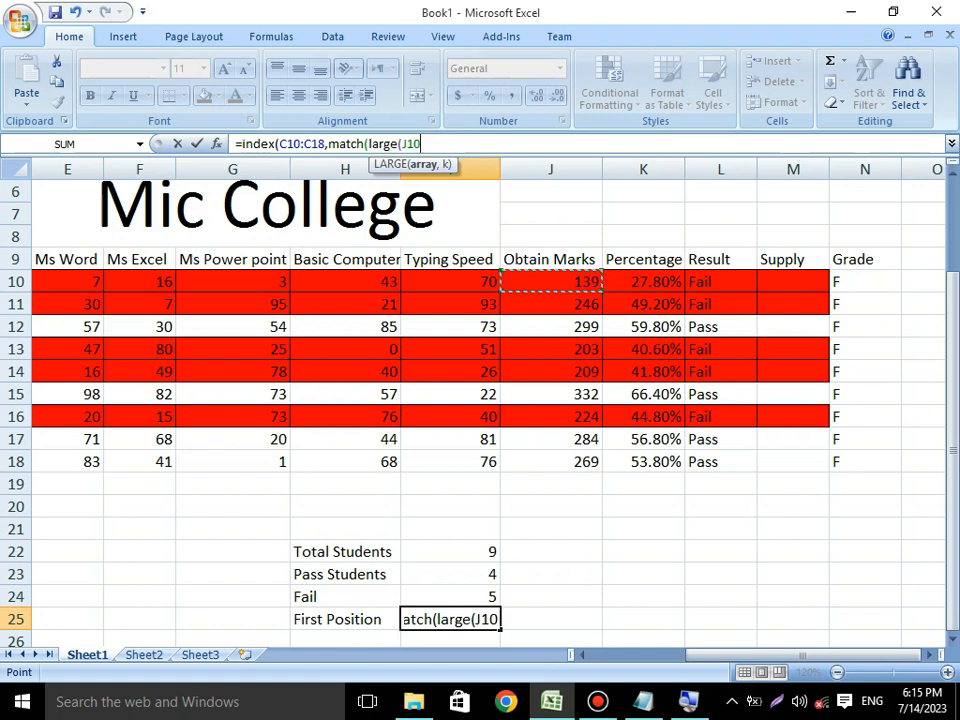
key("F8")
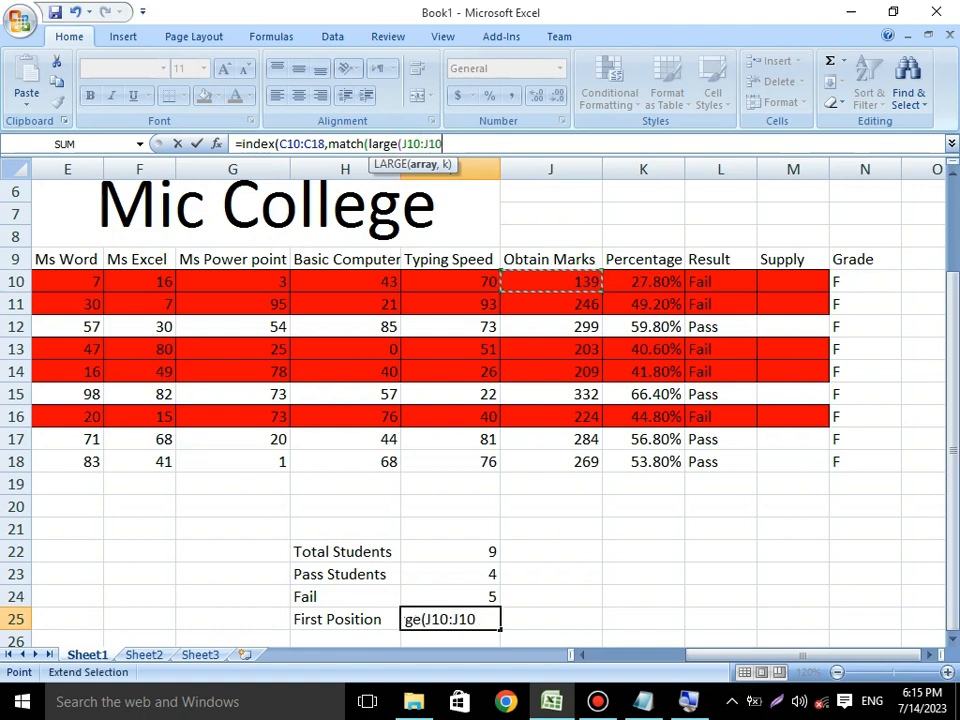
key("ctrl+Down")
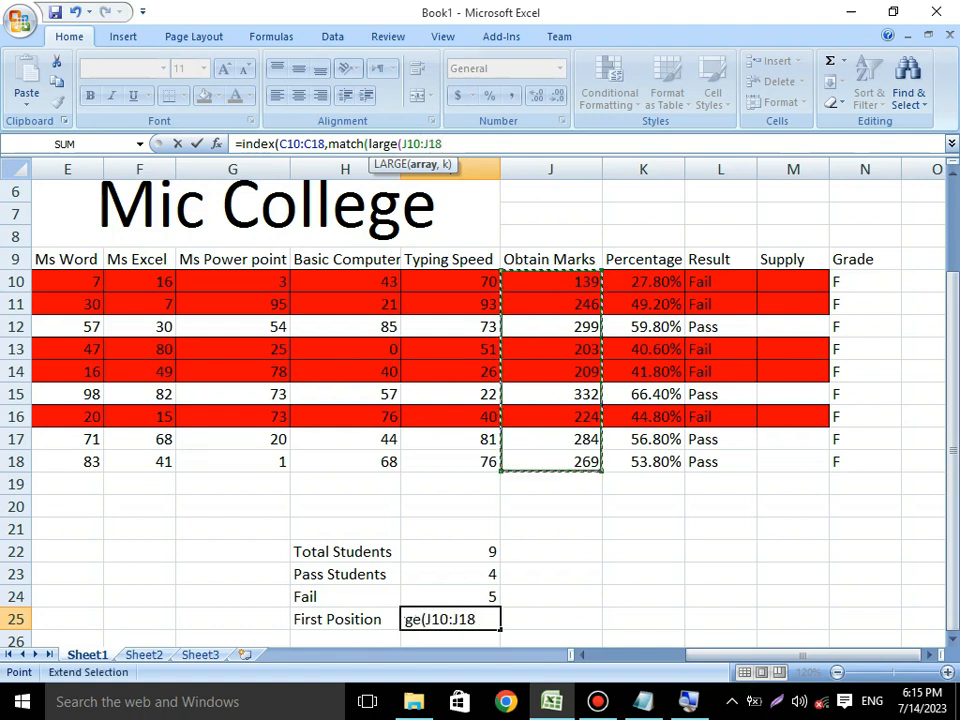
type(",")
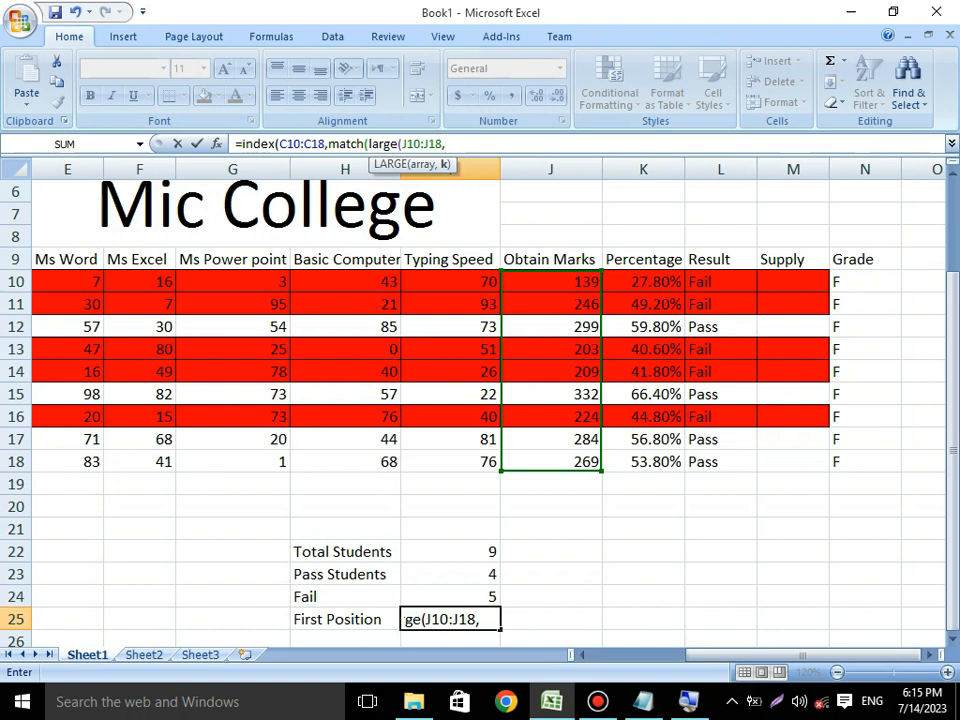
type("1")
type(")")
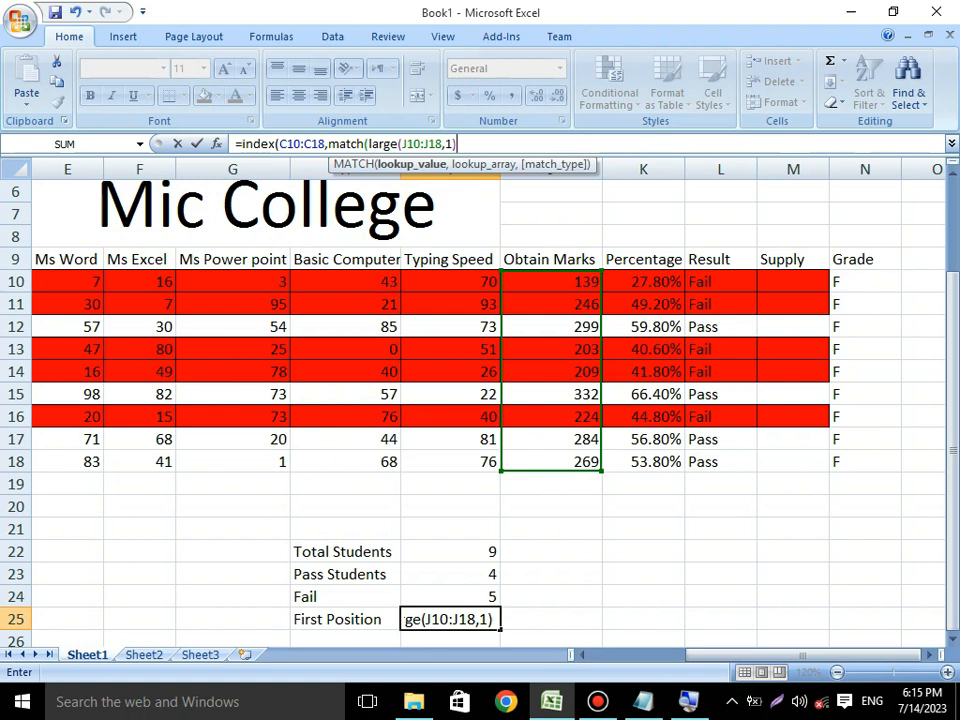
- Complete the First Position formula with J10:J18 as the MATCH lookup array and 0 as the exact match type, and enter it
type(",")
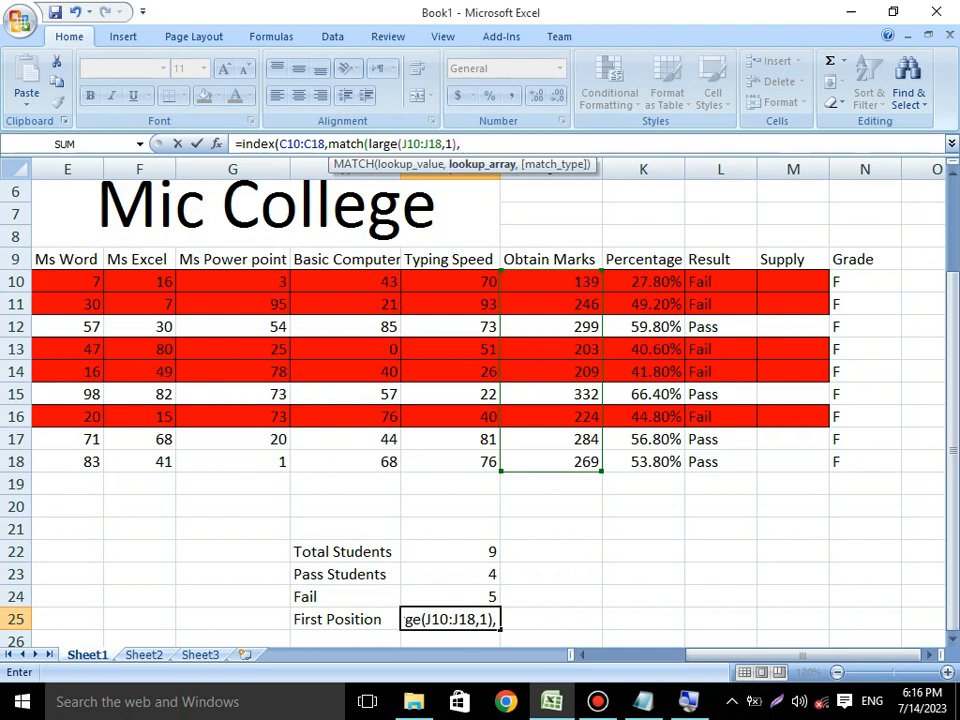
type("J10:")
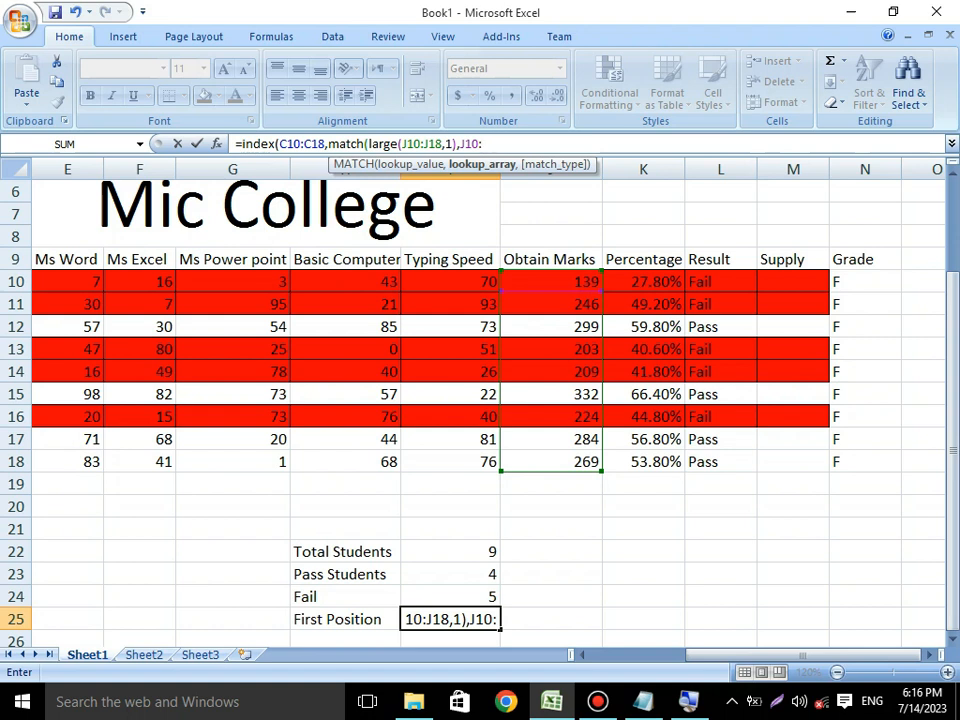
type("J18")
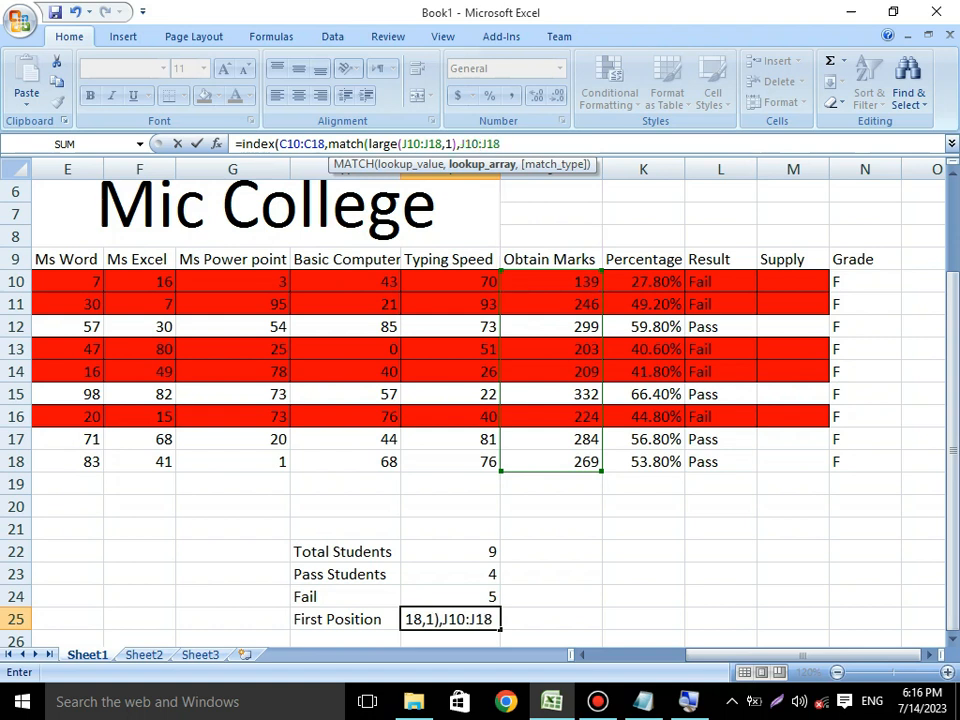
type(",")
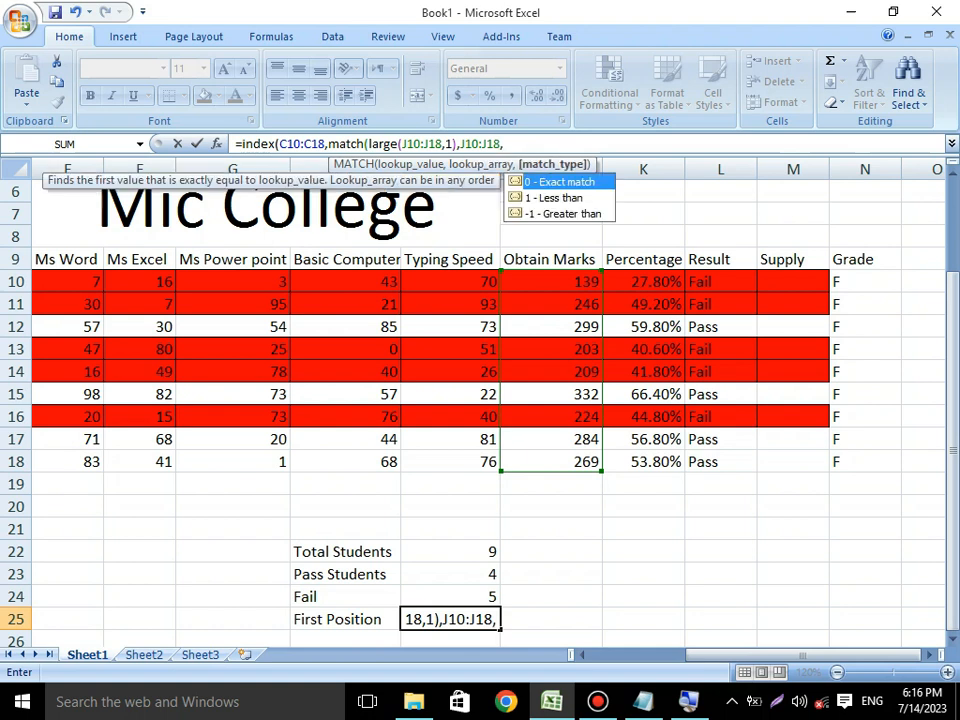
type("0")
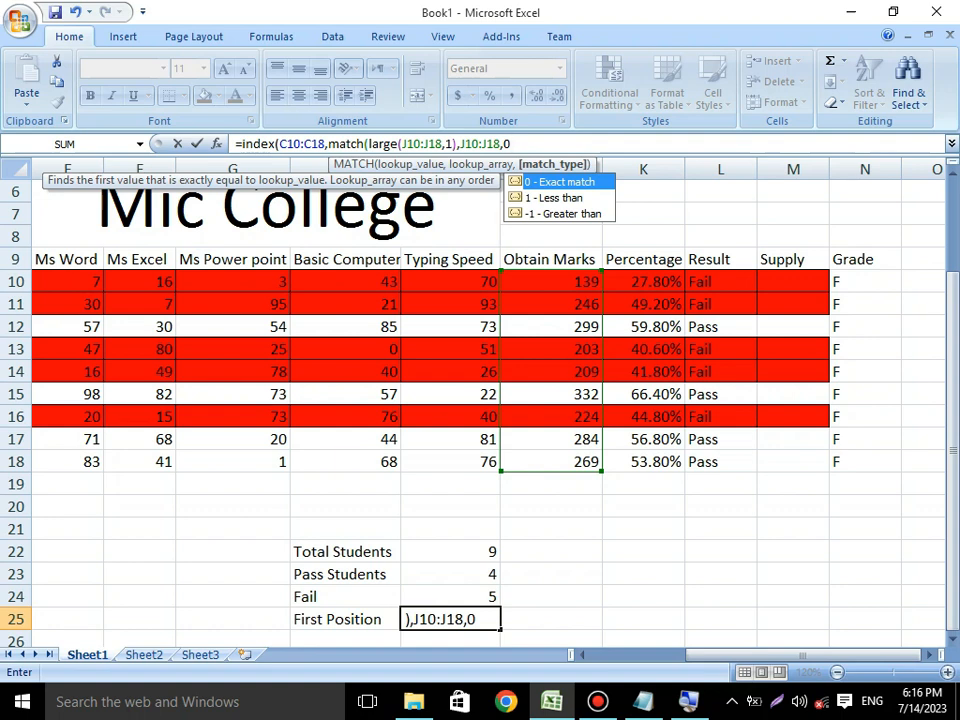
type("))")
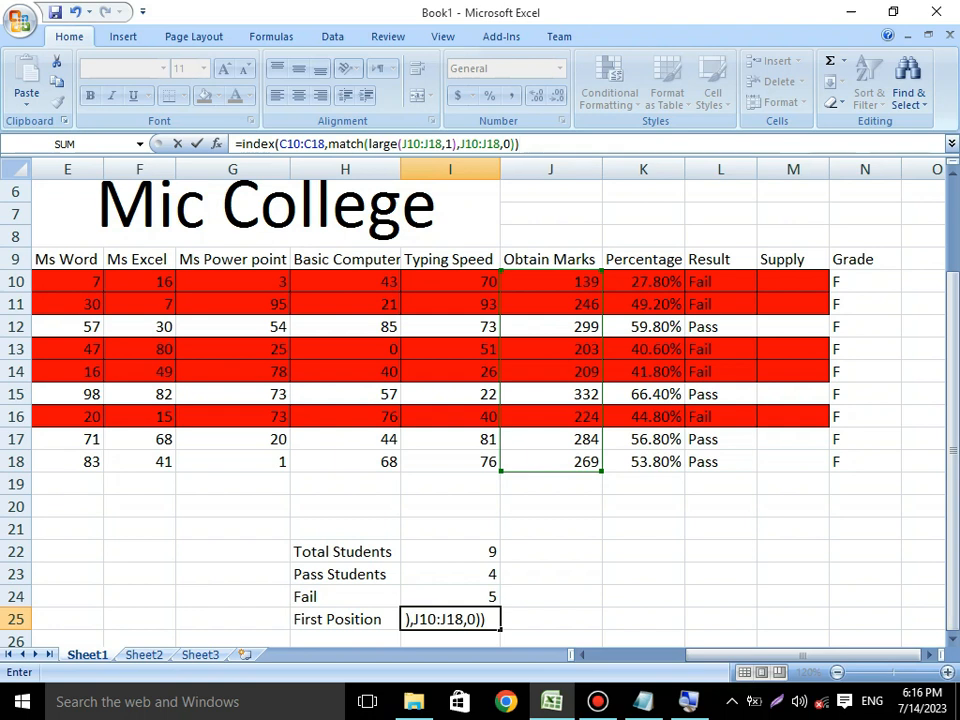
left_click_drag(953, 374, 953, 374)
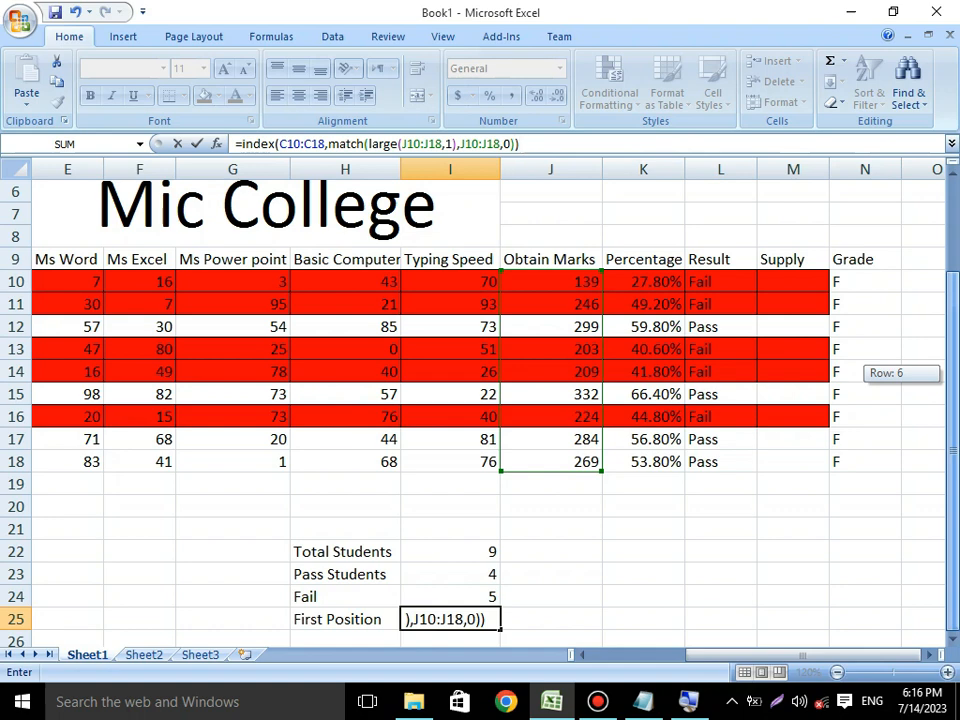
key("Return")
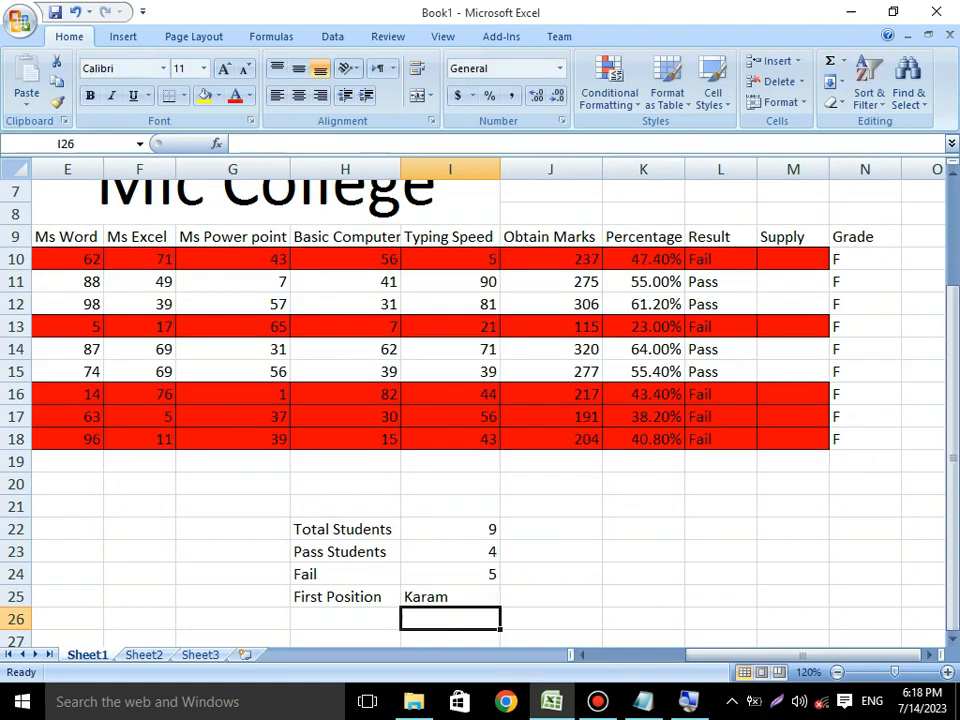
- Check the First Position formula in I25 against the students' names and obtained marks, then recalculate the sheet
key("Up")
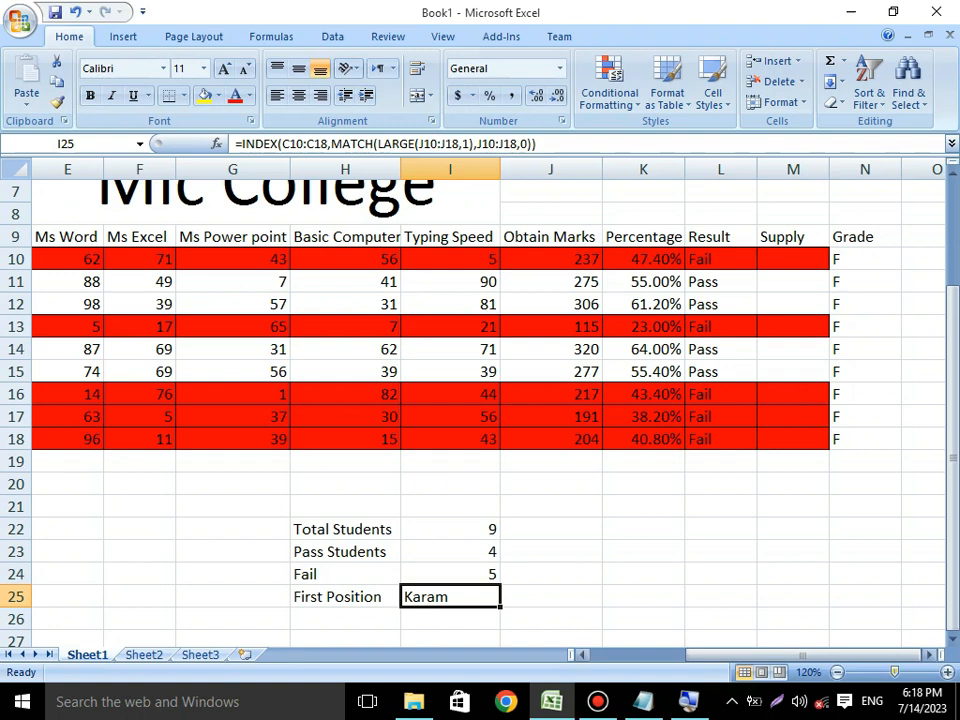
left_click(838, 672)
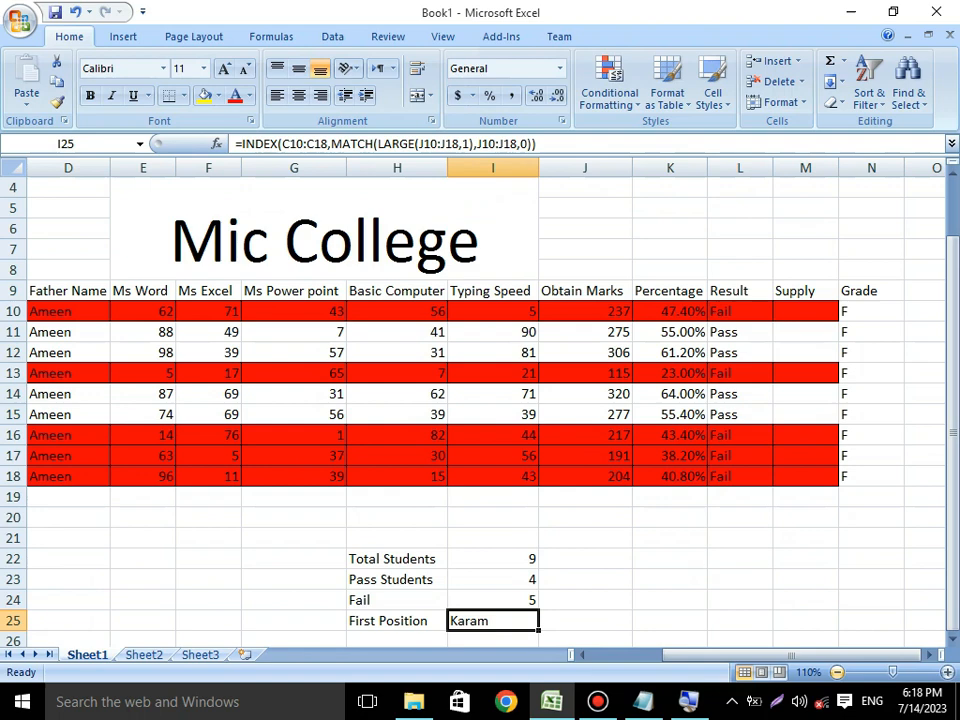
left_click_drag(816, 655, 770, 655)
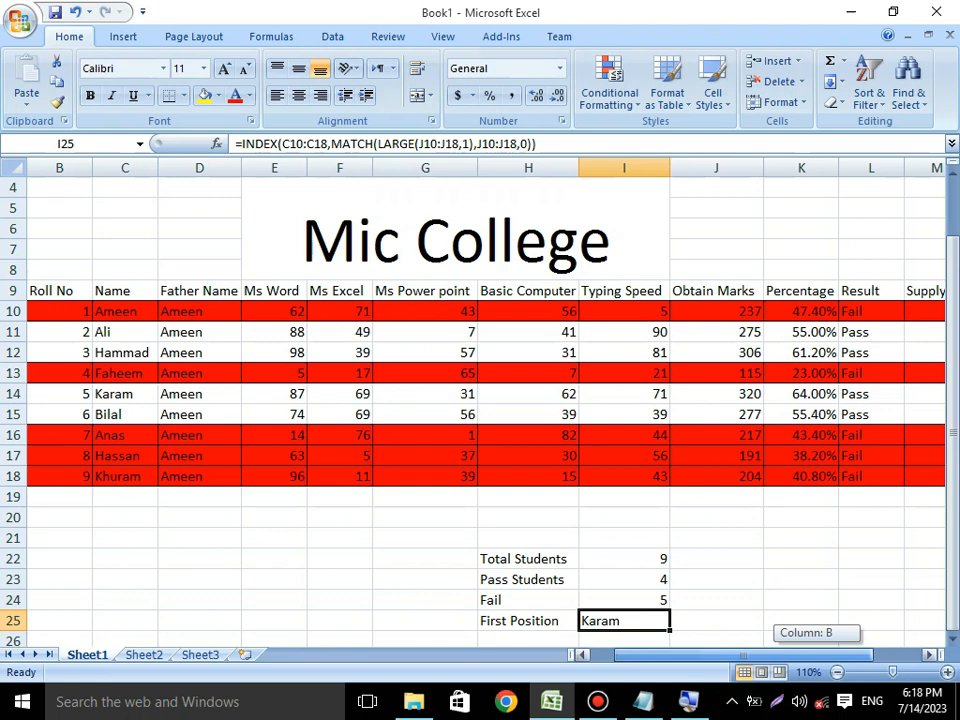
left_click_drag(742, 654, 791, 654)
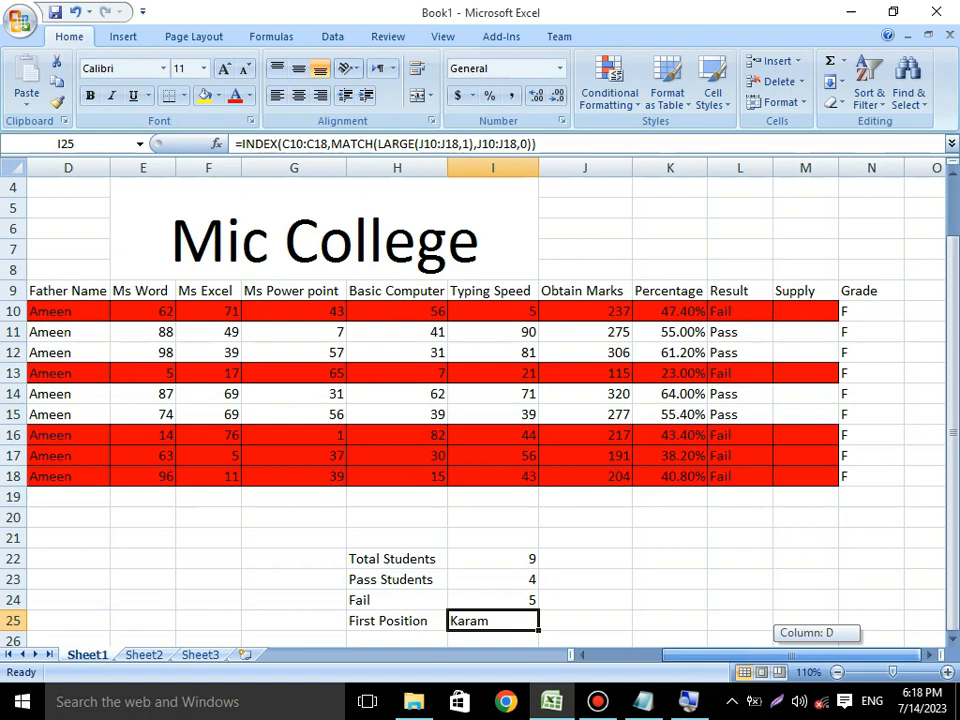
key("F2")
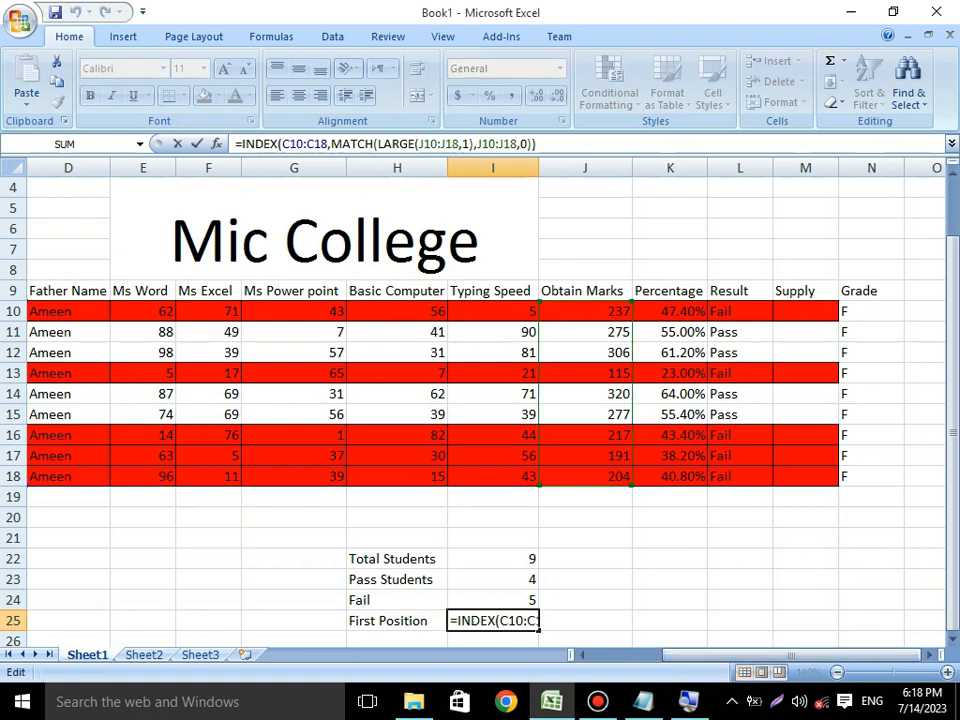
key("Return")
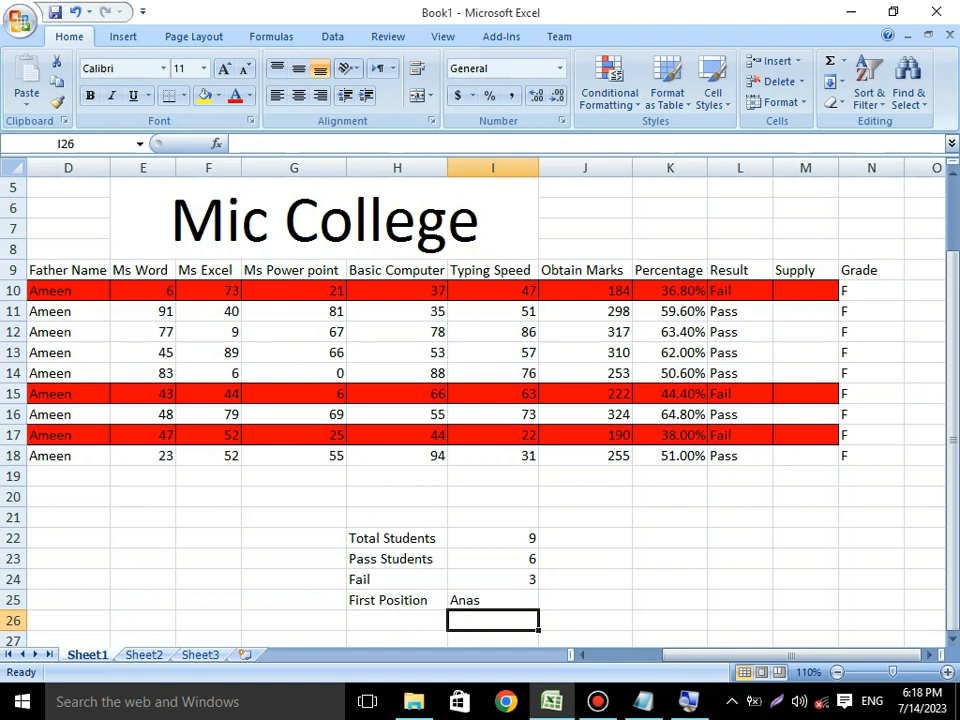
- Add the label Second postion in H26, directly below First Position in the student summary
left_click_drag(697, 655, 652, 655)
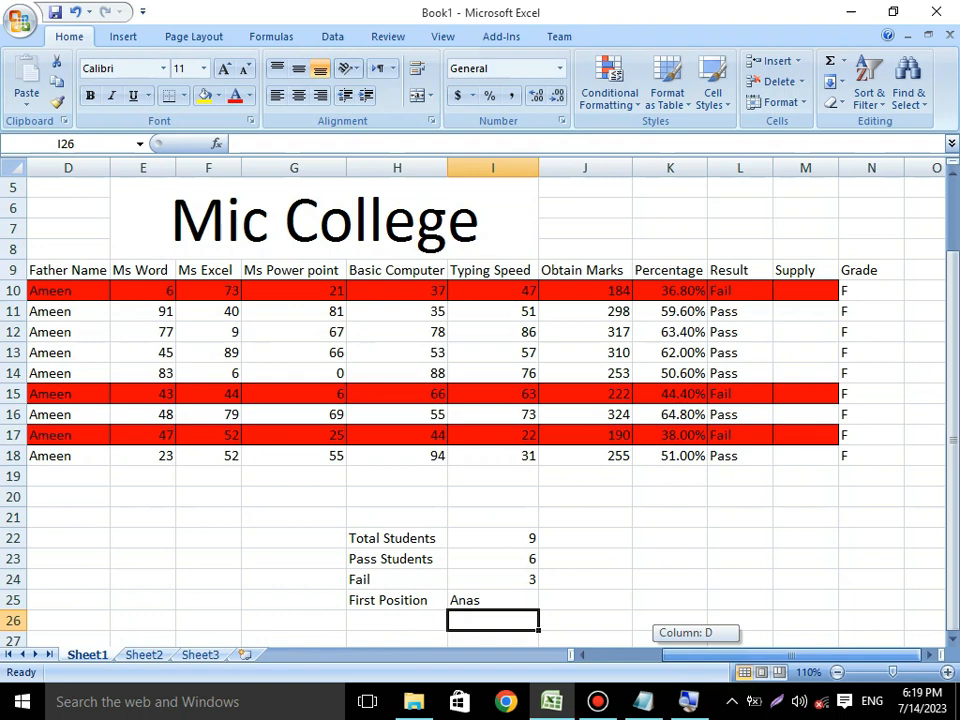
left_click_drag(700, 654, 685, 654)
left_click(594, 621)
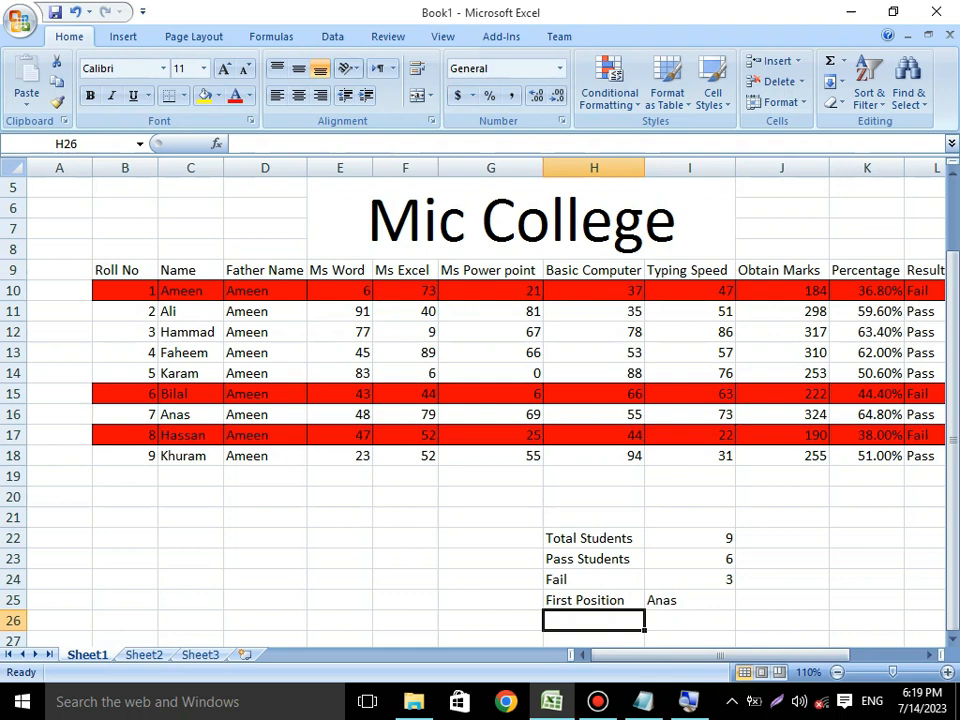
type("Secibd")
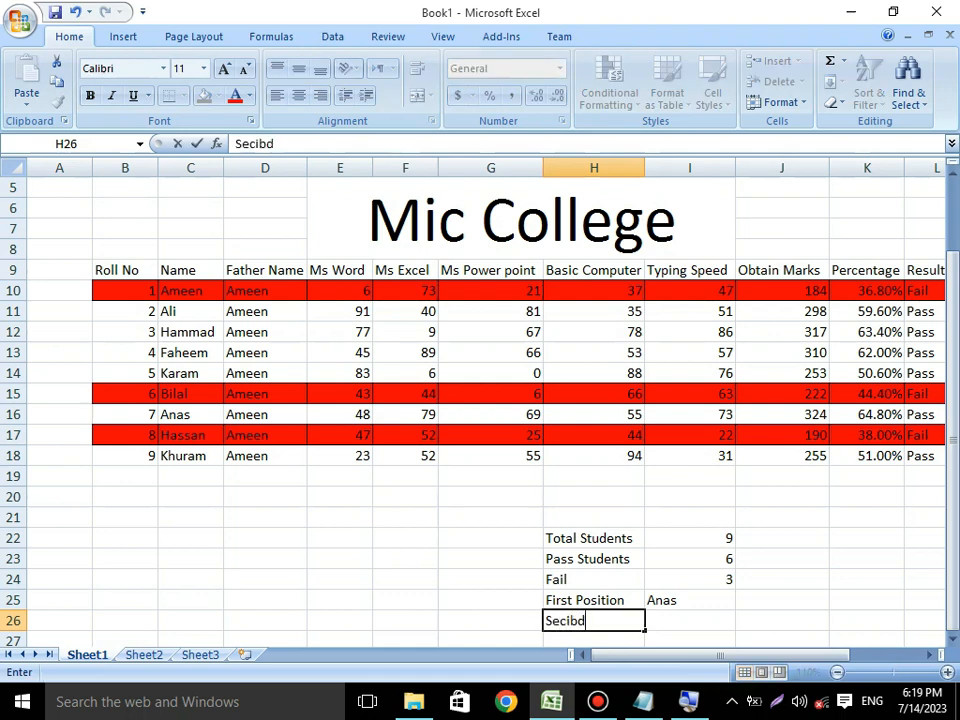
type("\\\\")
key("BackSpace")
key("BackSpace")
key("BackSpace")
key("BackSpace")
key("BackSpace")
type("ond postion")
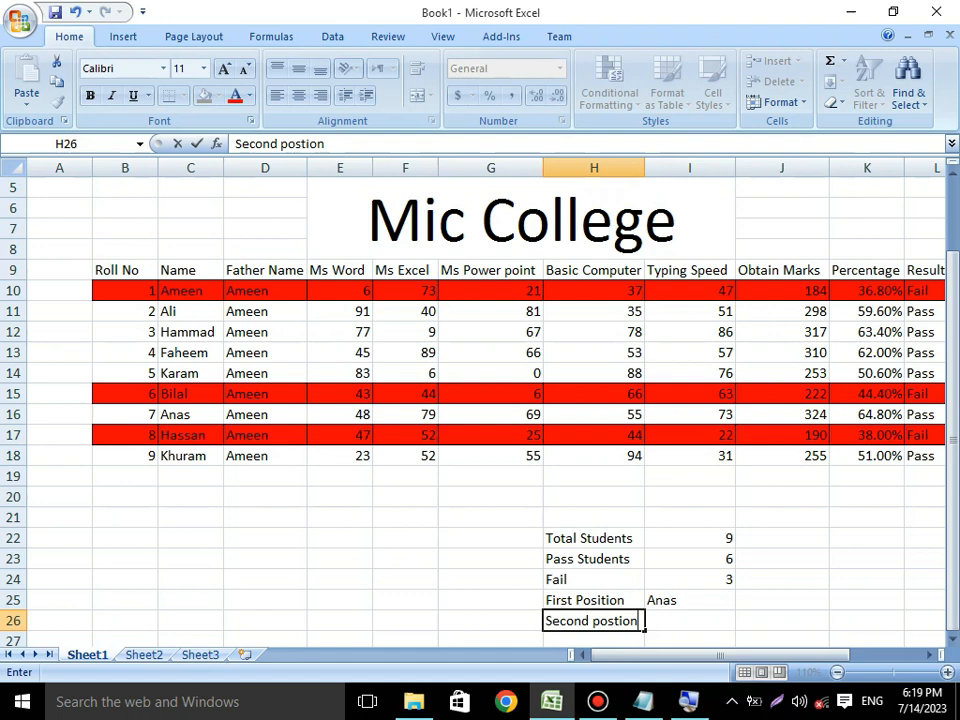
key("Tab")
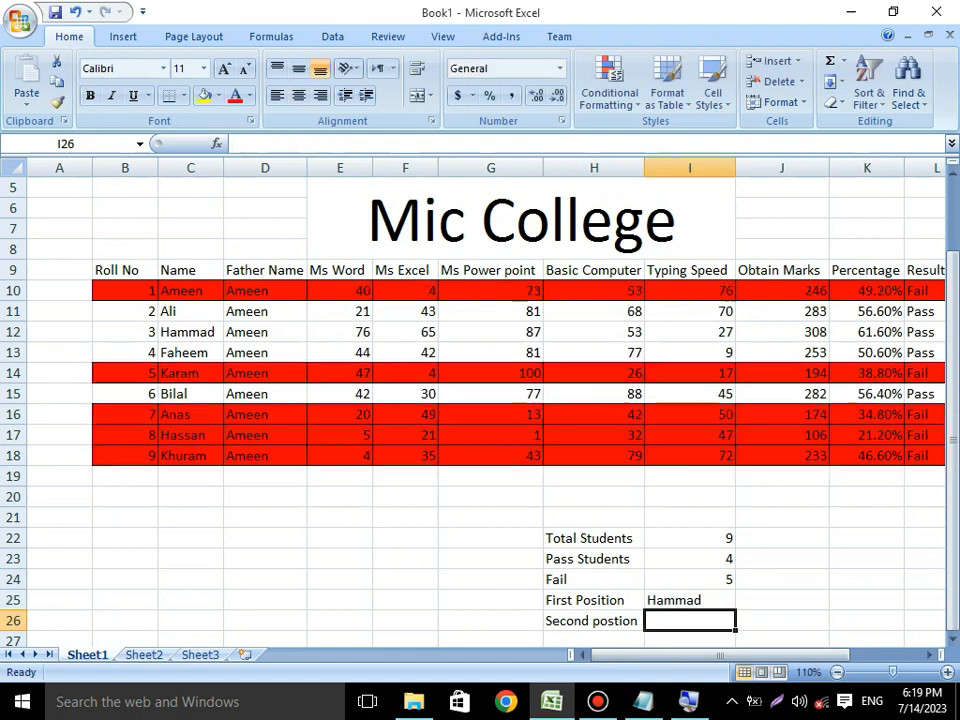
- Fill the First Position formula from I25 down into I26 and set its LARGE rank to 2 for the second position
key("Up")
left_click_drag(735, 610, 735, 624)
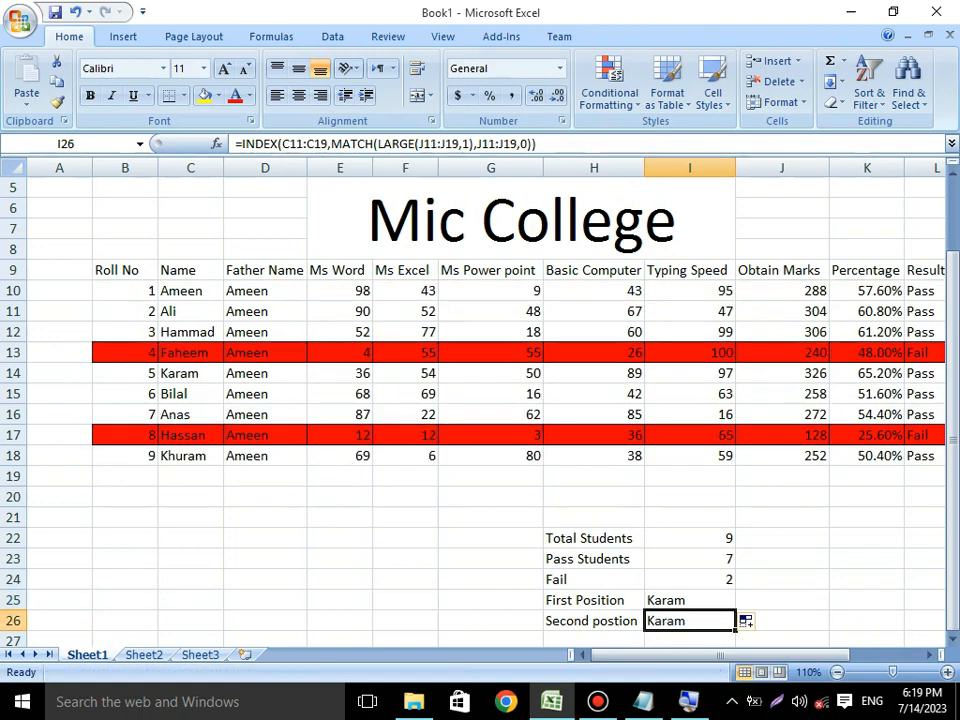
left_click(468, 144)
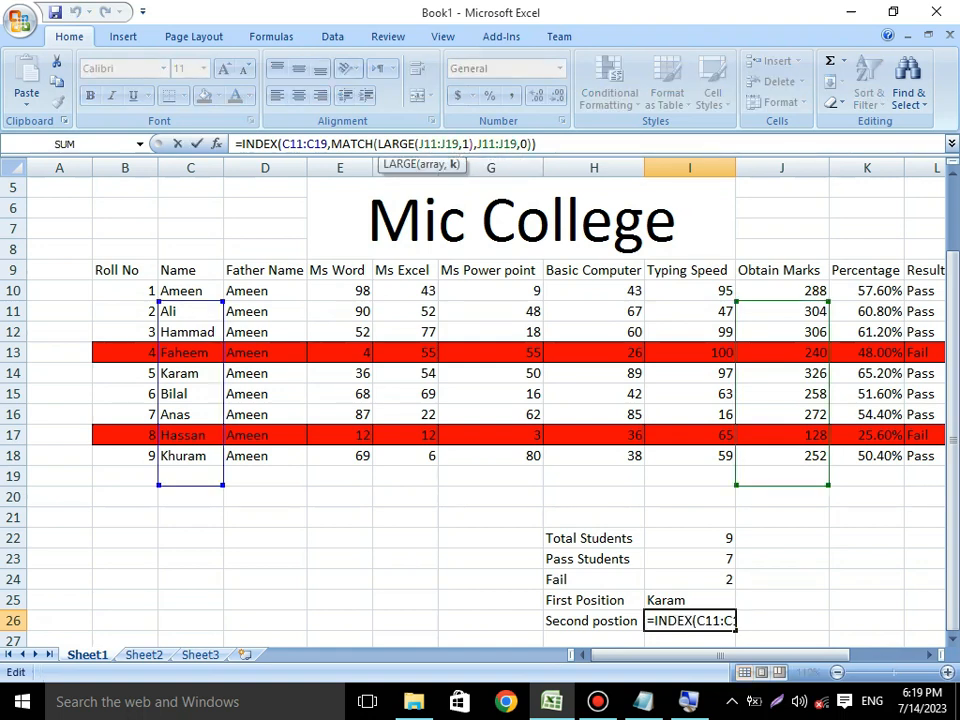
key("BackSpace")
type("2")
key("Return")
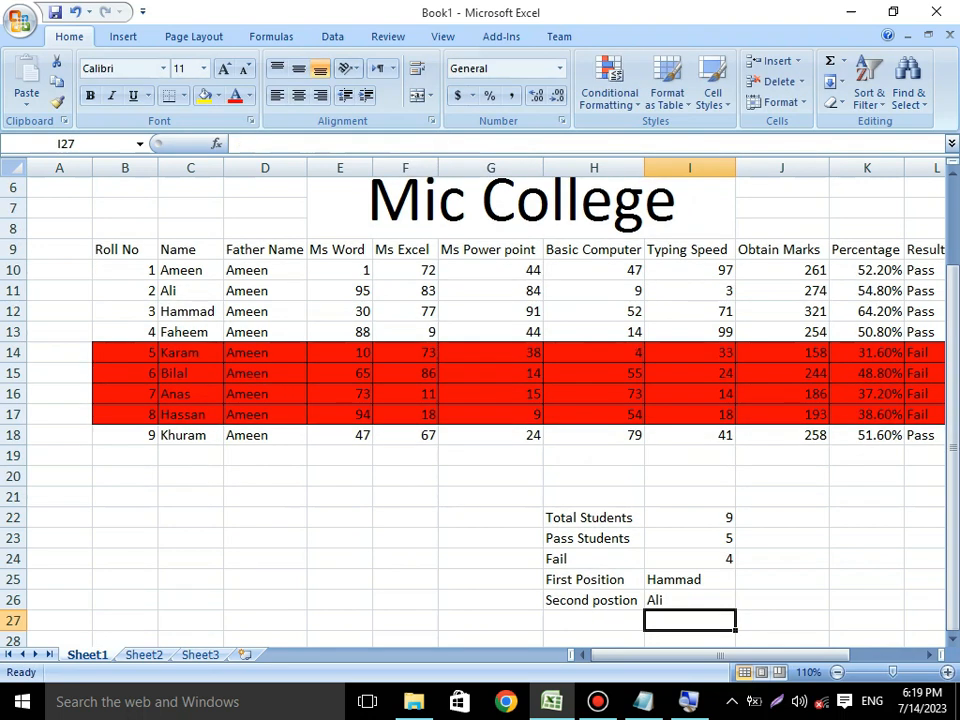
- Fill the Second postion formula from I26 down into I27 and set its LARGE rank to 3
left_click(690, 600)
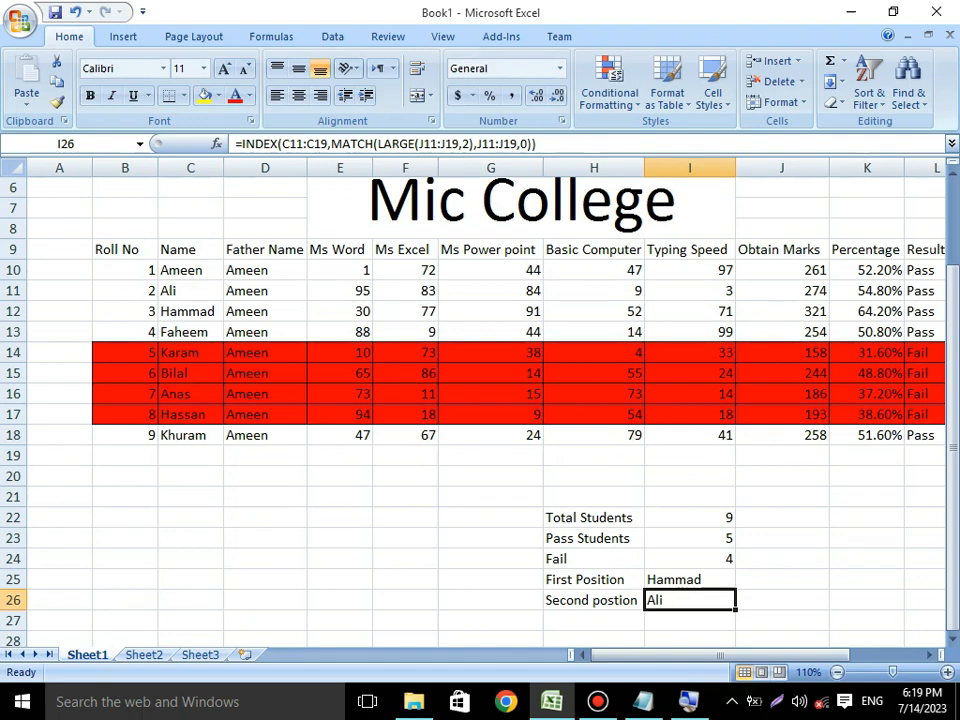
left_click_drag(735, 609, 736, 627)
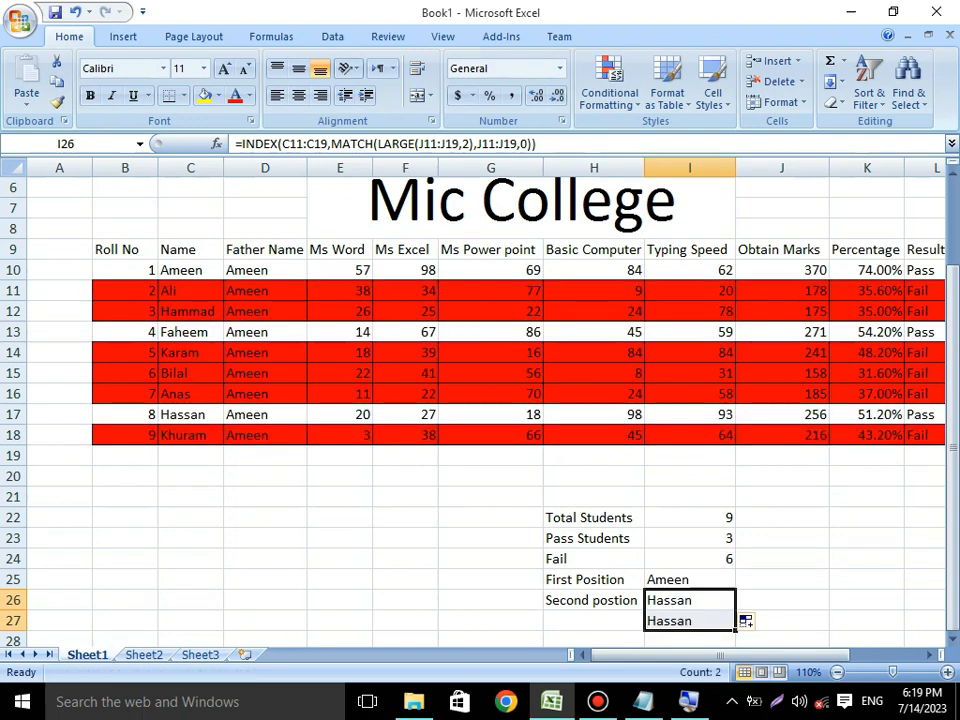
left_click(690, 621)
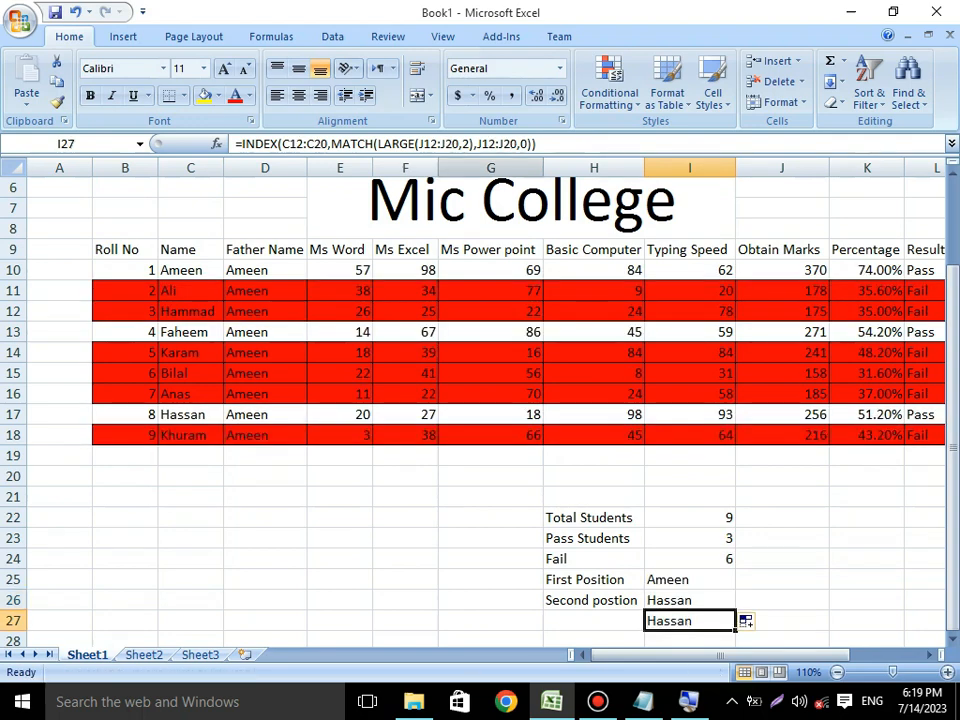
left_click(468, 144)
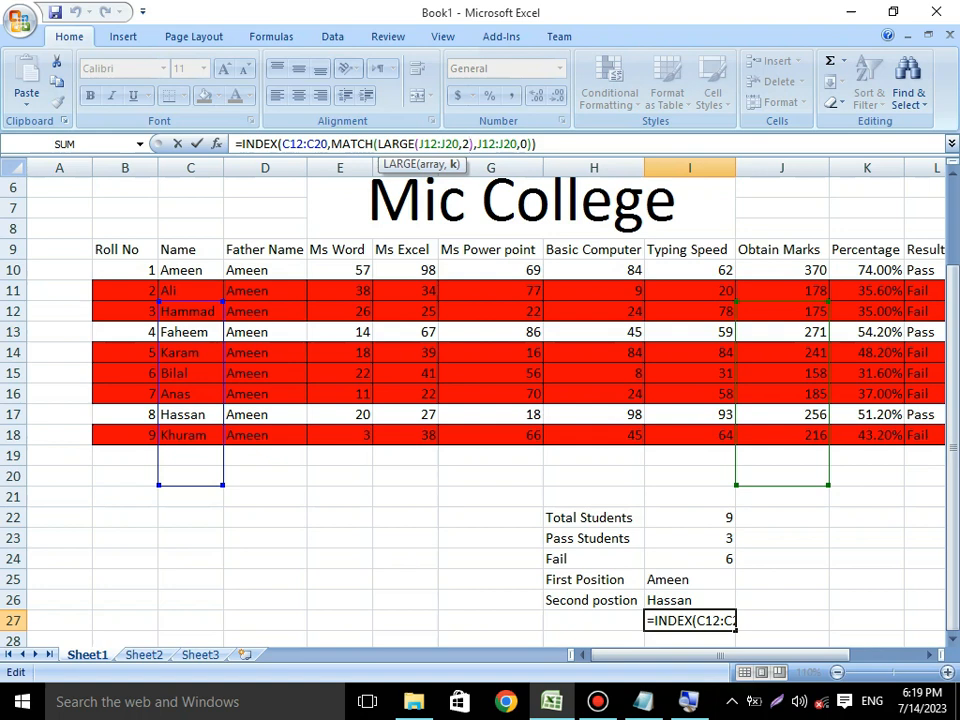
key("BackSpace")
type("3")
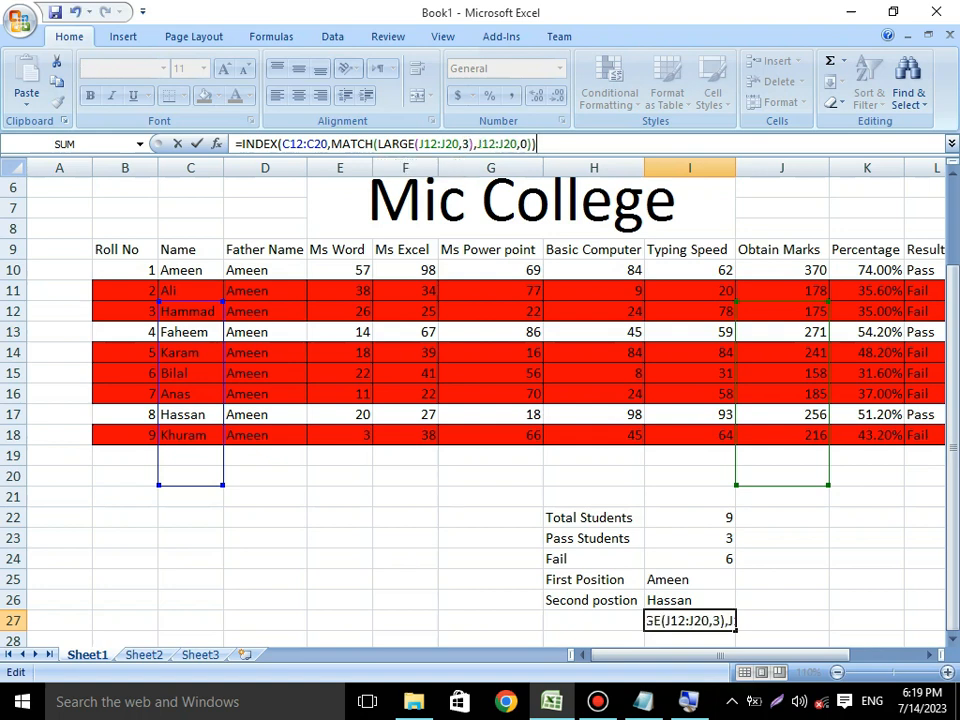
key("Return")
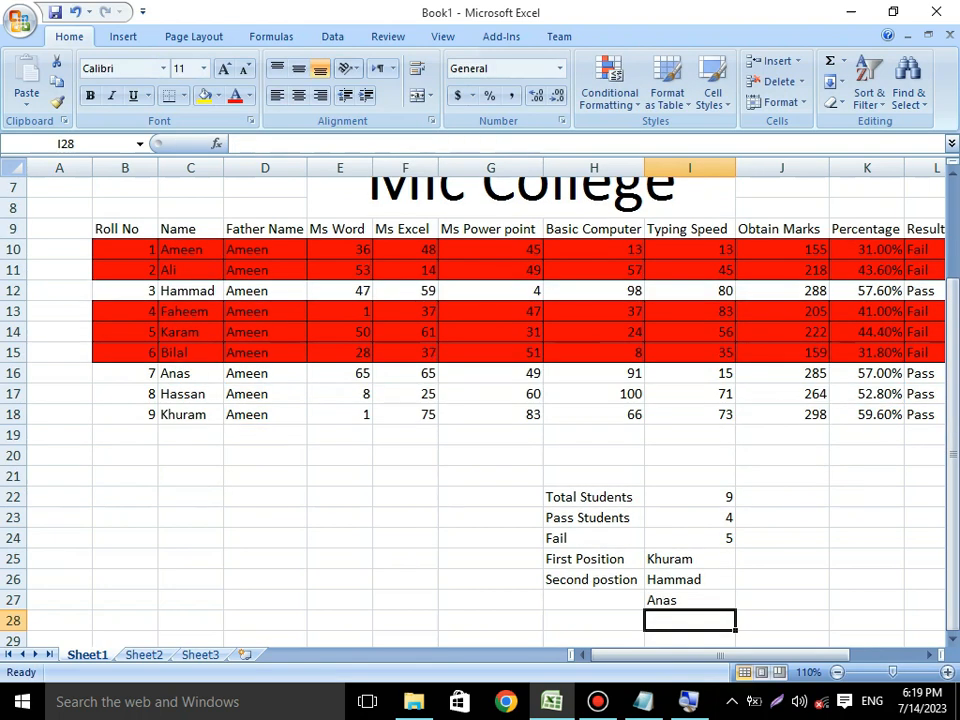
- Add the label Third Position in H27, directly below Second postion in the student summary
left_click(594, 600)
type("Th")
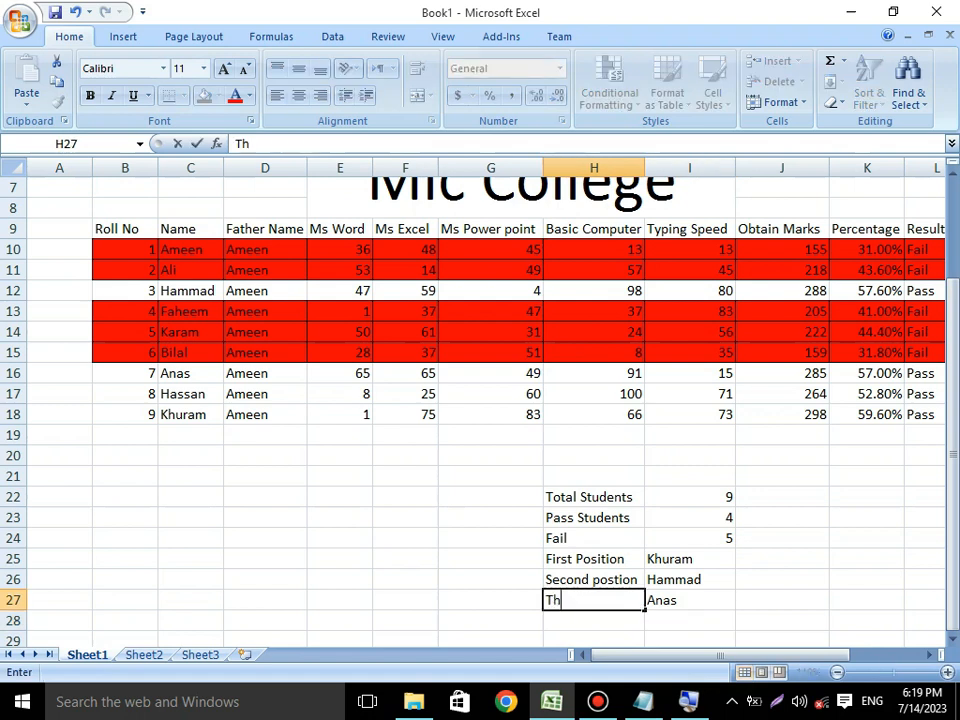
type("ird Position")
left_click(690, 621)
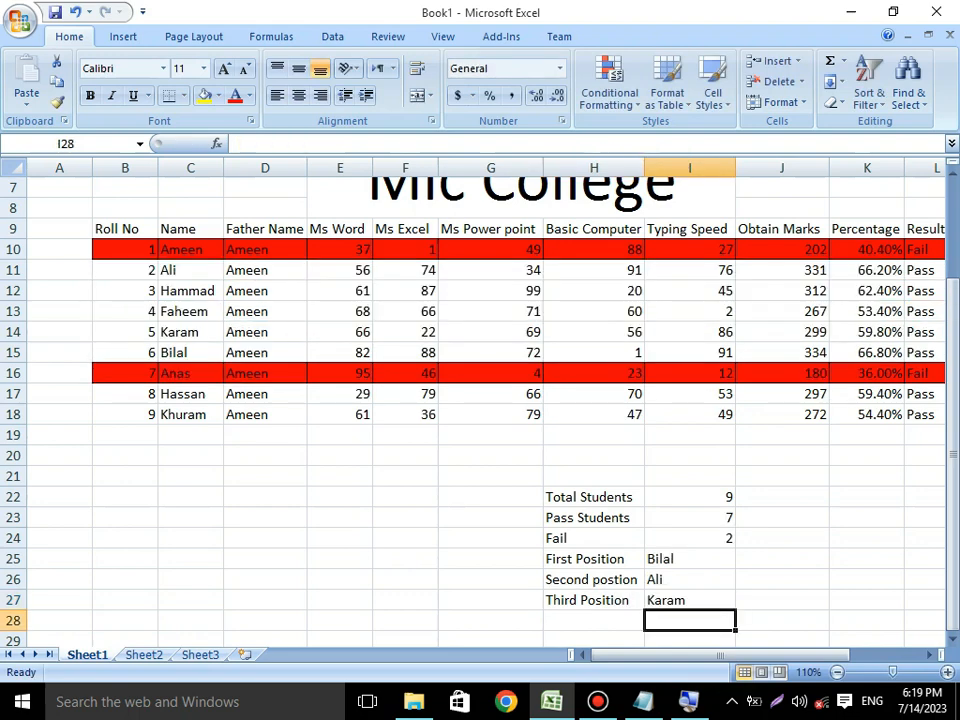
left_click(837, 672)
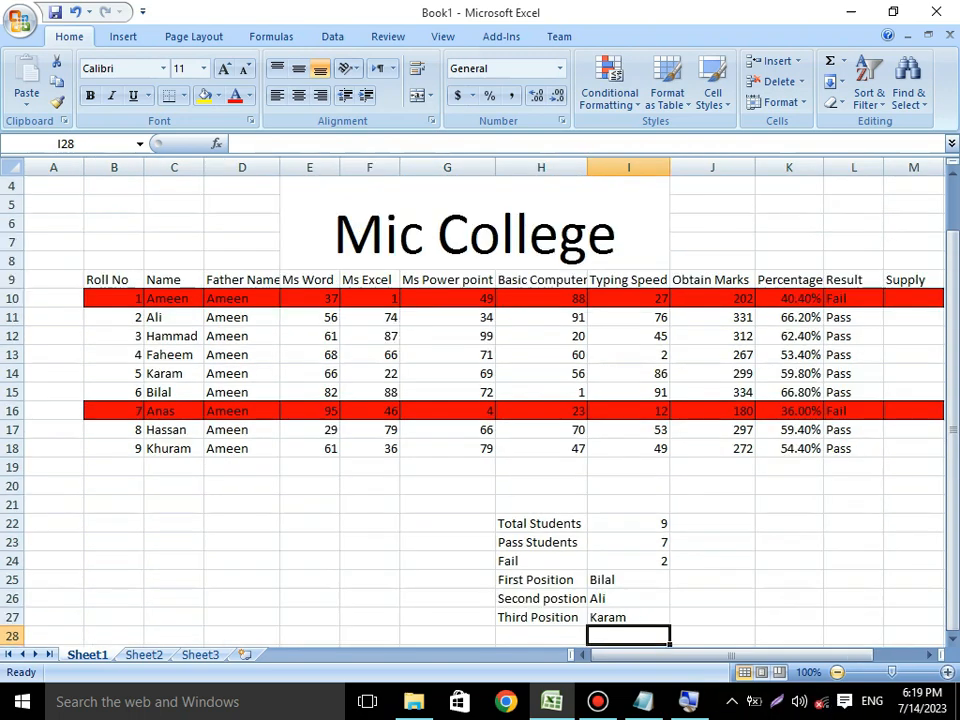
left_click(837, 672)
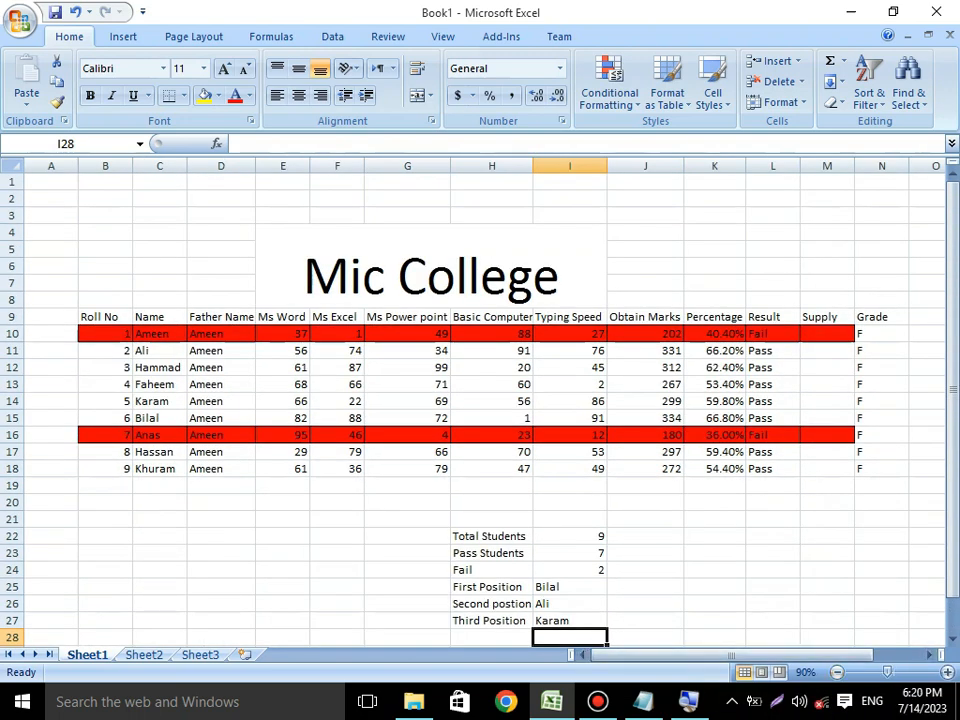